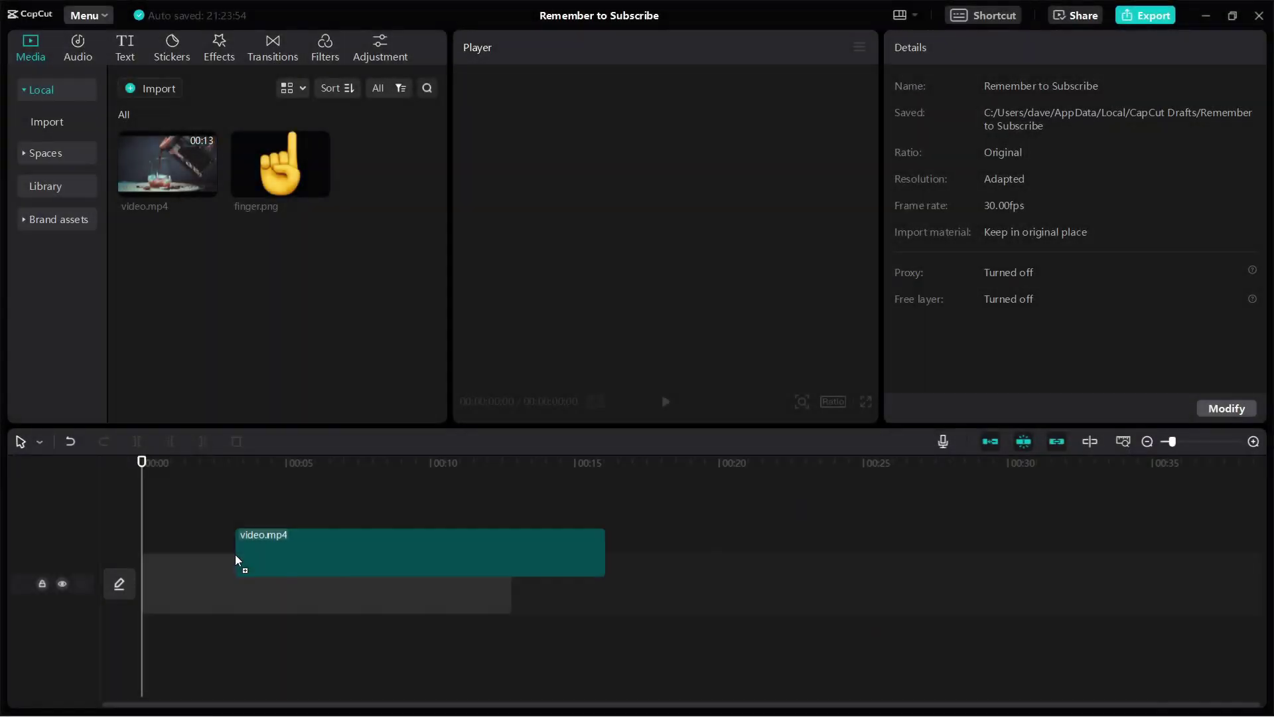
# Step: Put finger.png on a track above video.mp4 and stretch it to the full 12:24
pyautogui.moveTo(237, 561); pyautogui.dragTo(239, 563)
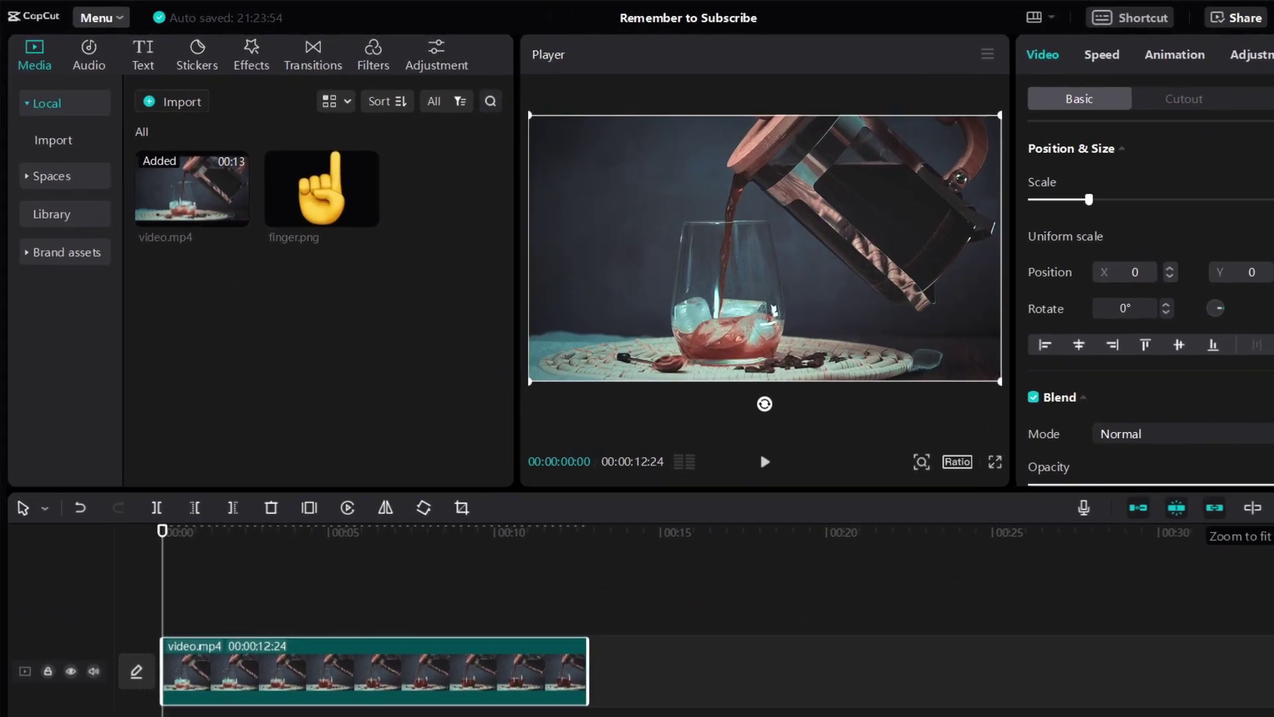
pyautogui.click(1132, 441)
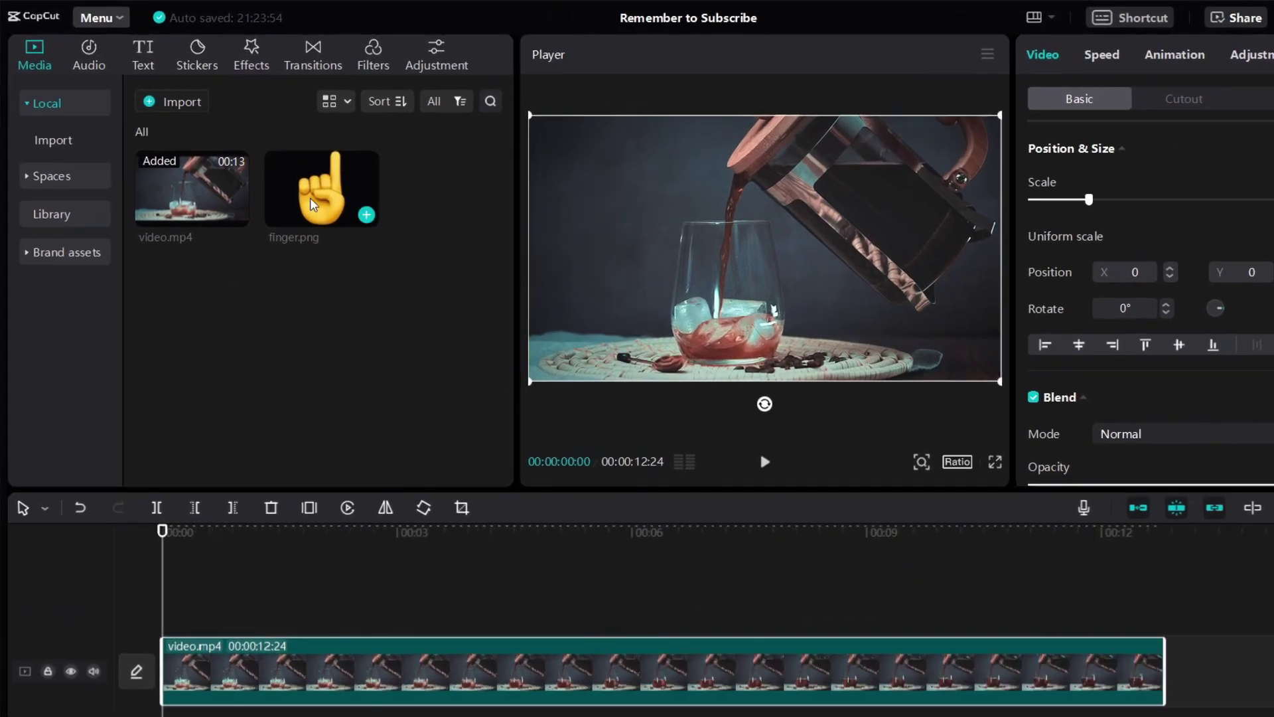
pyautogui.moveTo(279, 179); pyautogui.dragTo(285, 434)
pyautogui.moveTo(328, 499); pyautogui.dragTo(192, 612)
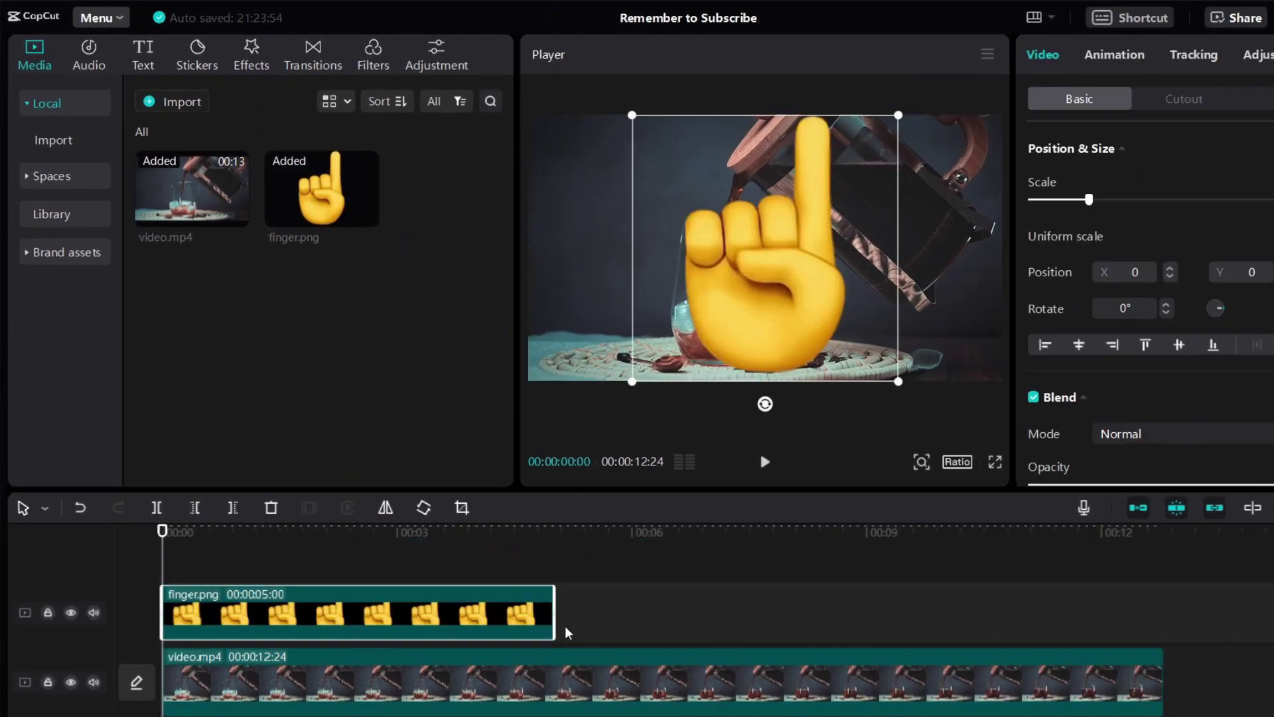
pyautogui.moveTo(556, 620); pyautogui.dragTo(1165, 626)
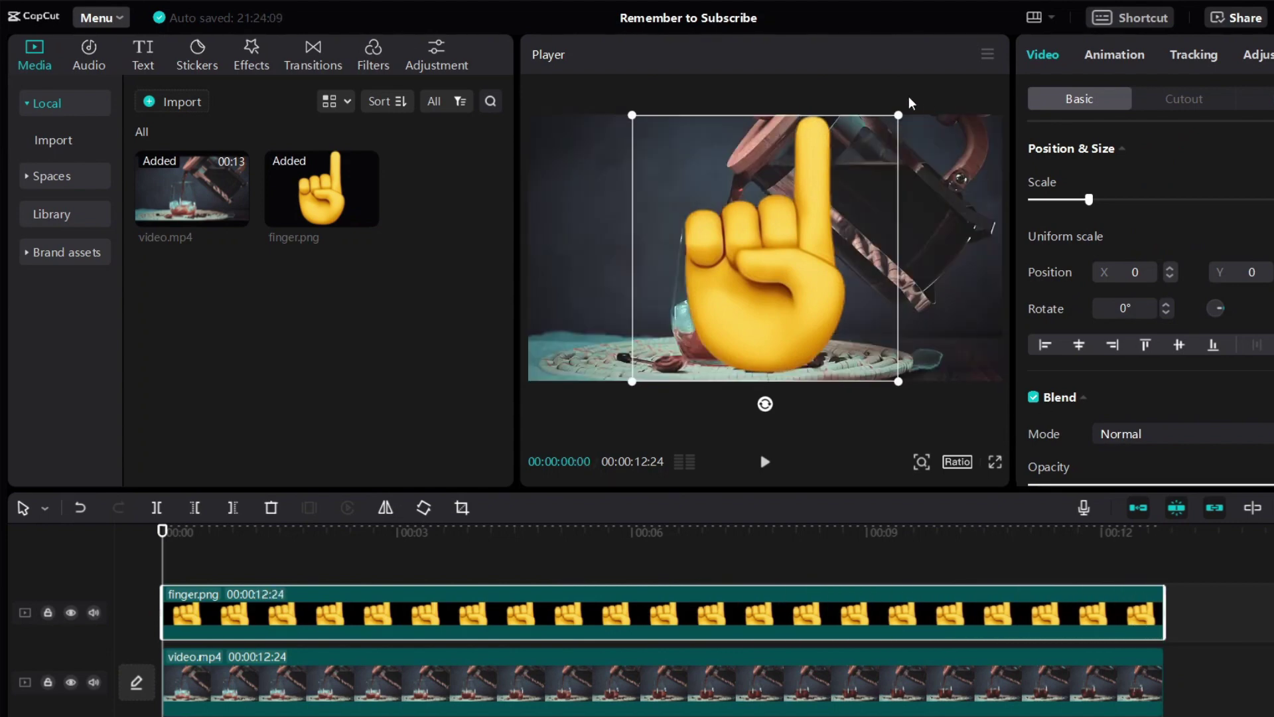
# Step: Shrink the finger emoji to 35%, park it top-left, and scrub to the animation start
pyautogui.moveTo(899, 115); pyautogui.dragTo(806, 209)
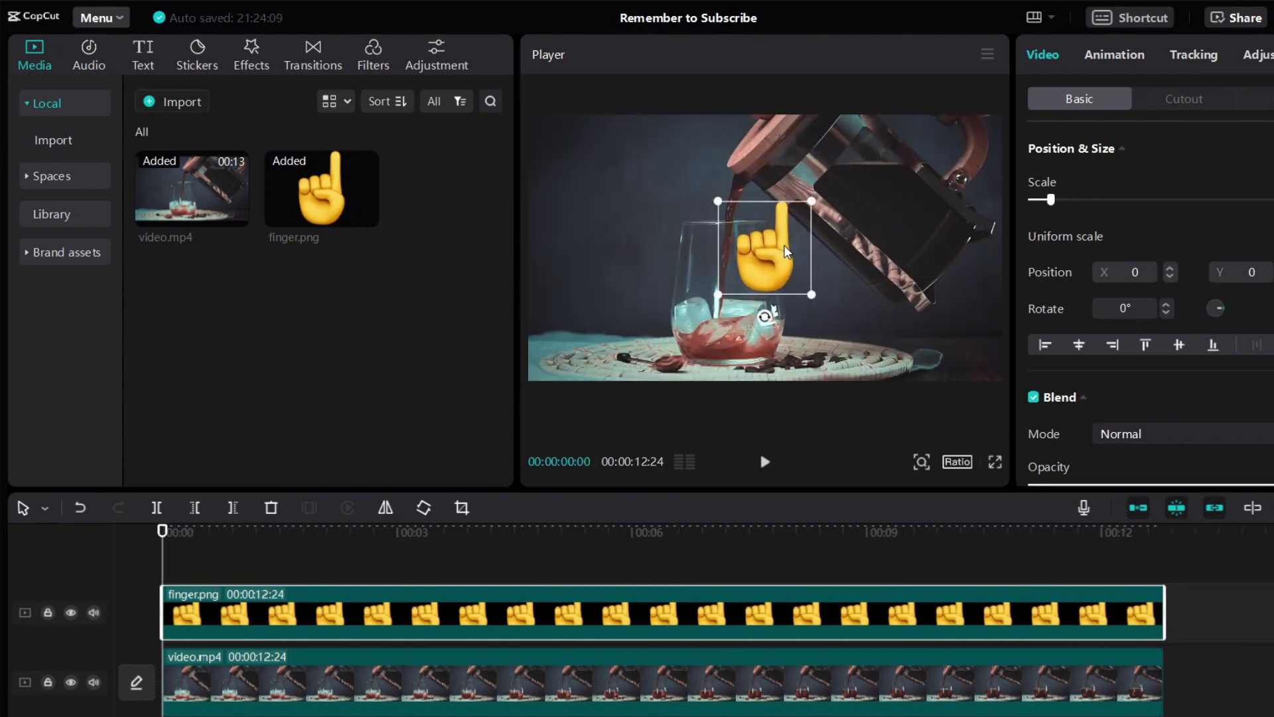
pyautogui.moveTo(760, 274); pyautogui.dragTo(583, 190)
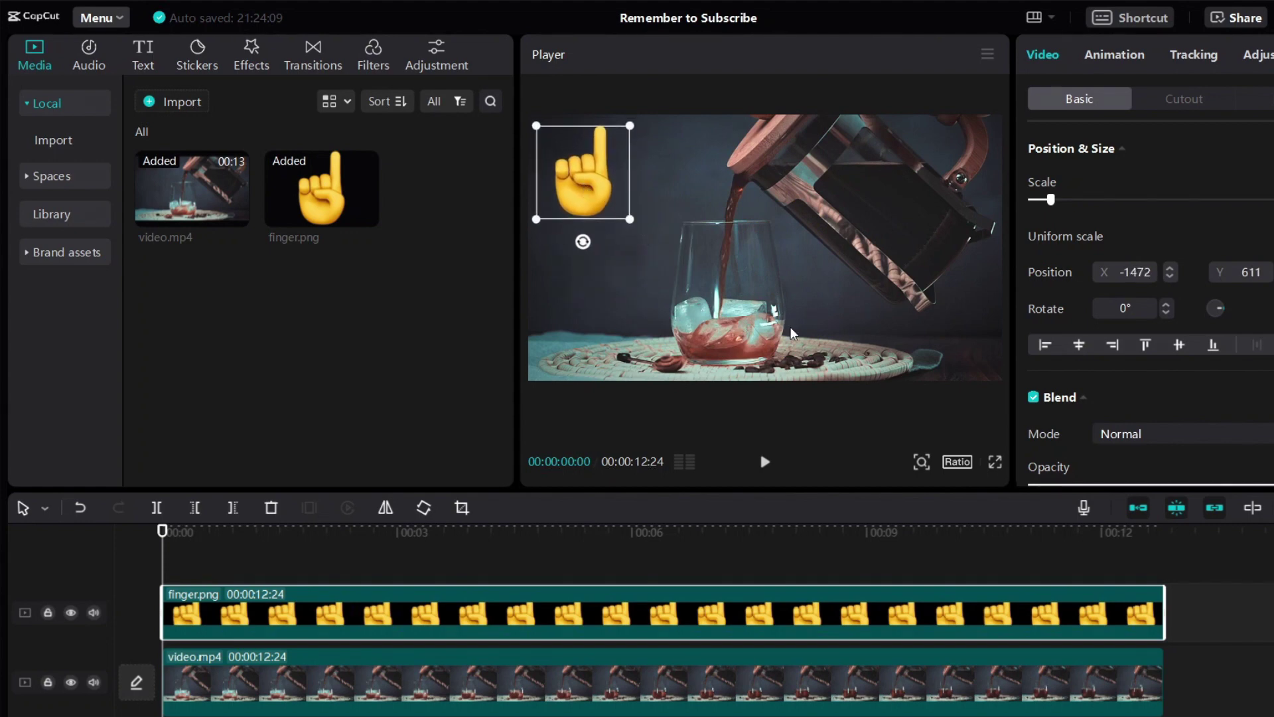
pyautogui.moveTo(170, 554); pyautogui.dragTo(389, 578)
pyautogui.moveTo(284, 582)
pyautogui.mouseDown()
pyautogui.moveTo(347, 577)
pyautogui.moveTo(255, 578)
pyautogui.moveTo(292, 585)
pyautogui.mouseUp()
pyautogui.click(332, 620)
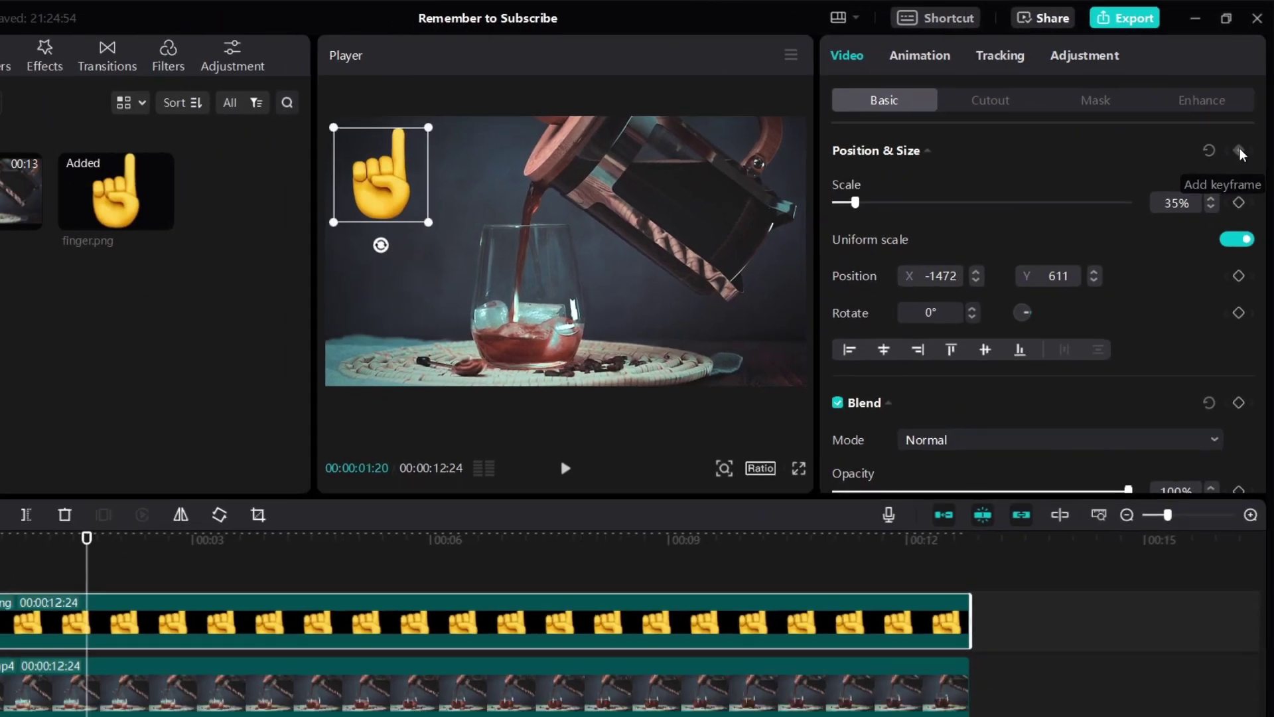
# Step: Keyframe the small top-left finger's Position & Size at 1:20, then move to 2:13
pyautogui.click(1229, 198)
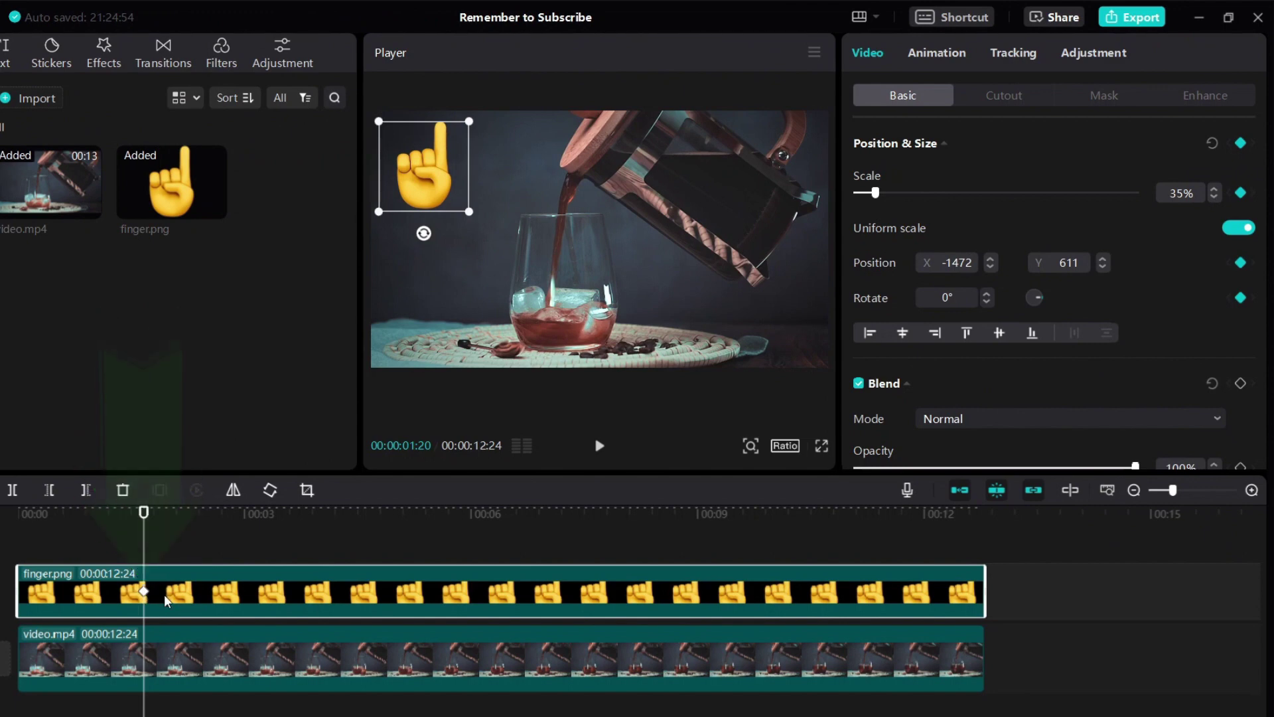
pyautogui.moveTo(143, 512); pyautogui.dragTo(201, 513)
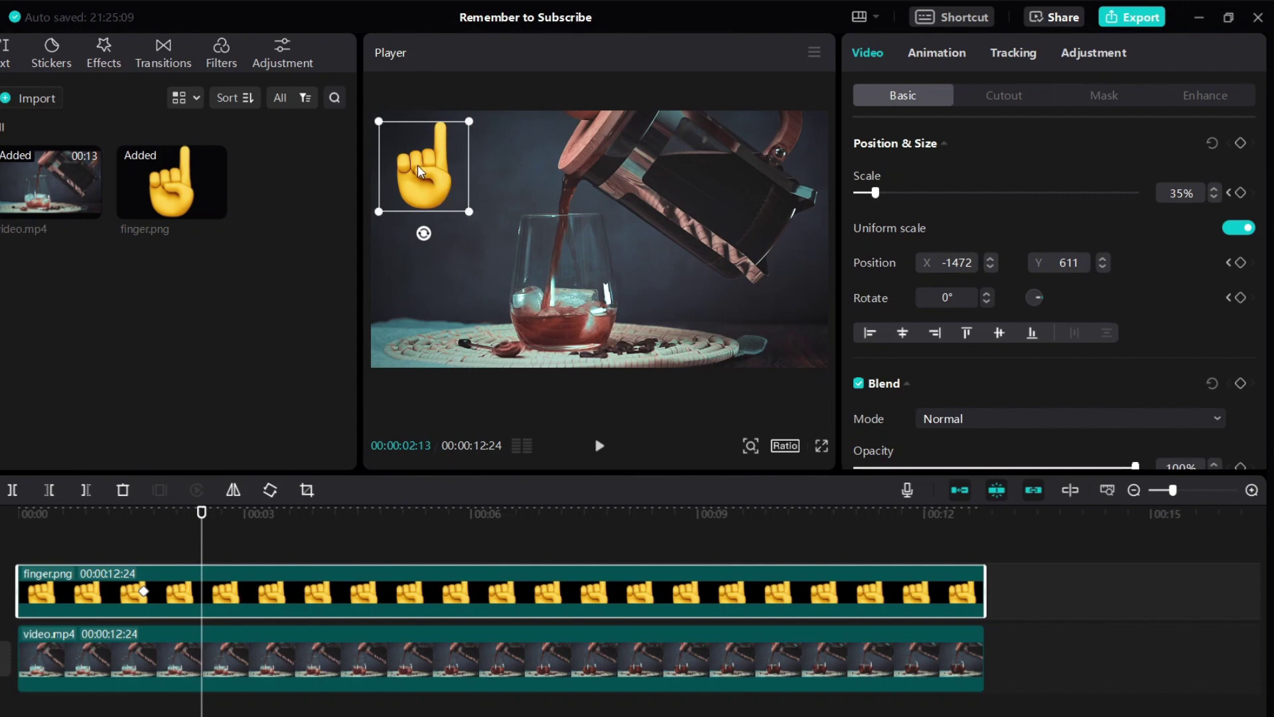
# Step: At 2:13, move the finger to the lower right near the press pot (1484, -410)
pyautogui.moveTo(418, 167); pyautogui.dragTo(773, 289)
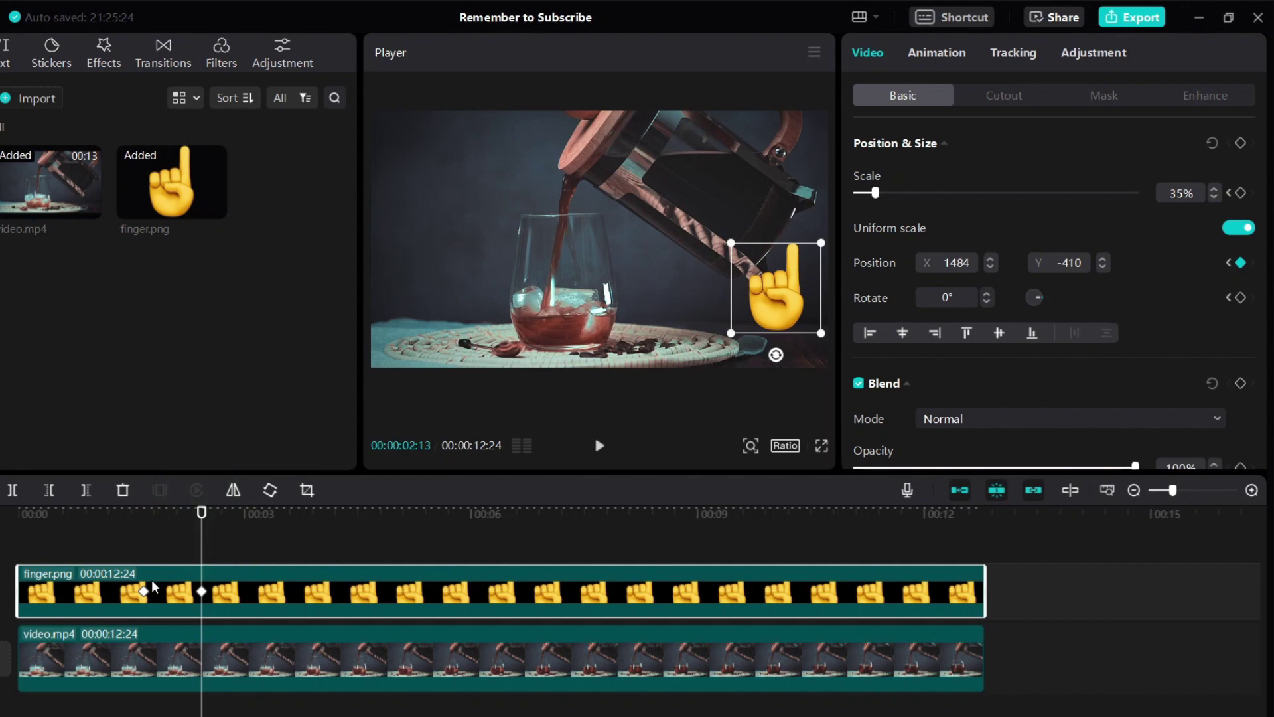
pyautogui.click(133, 537)
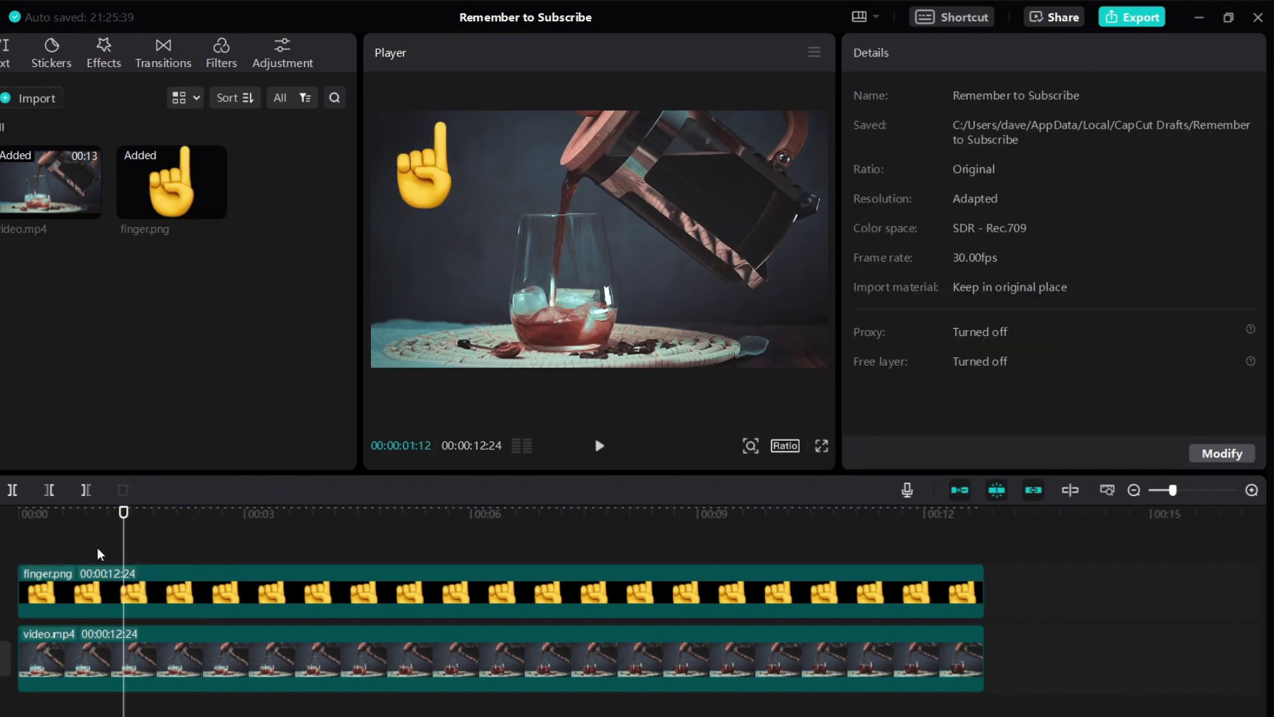
pyautogui.click(66, 588)
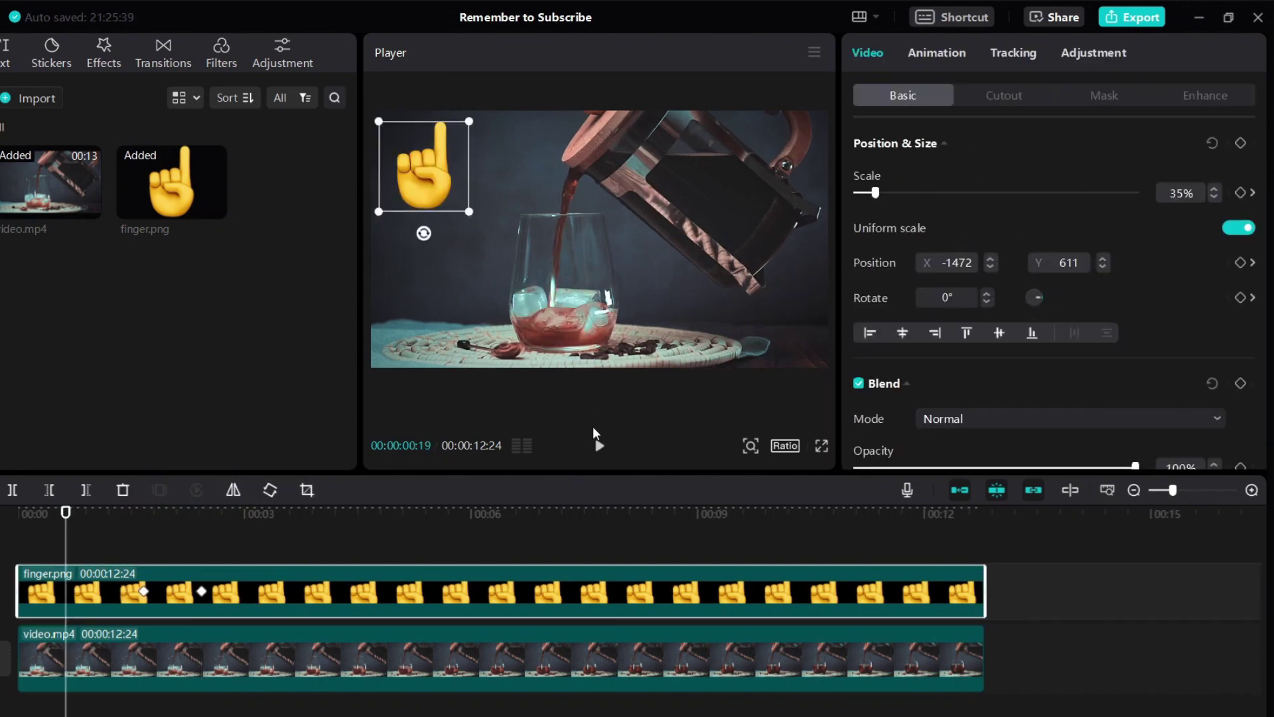
pyautogui.click(598, 443)
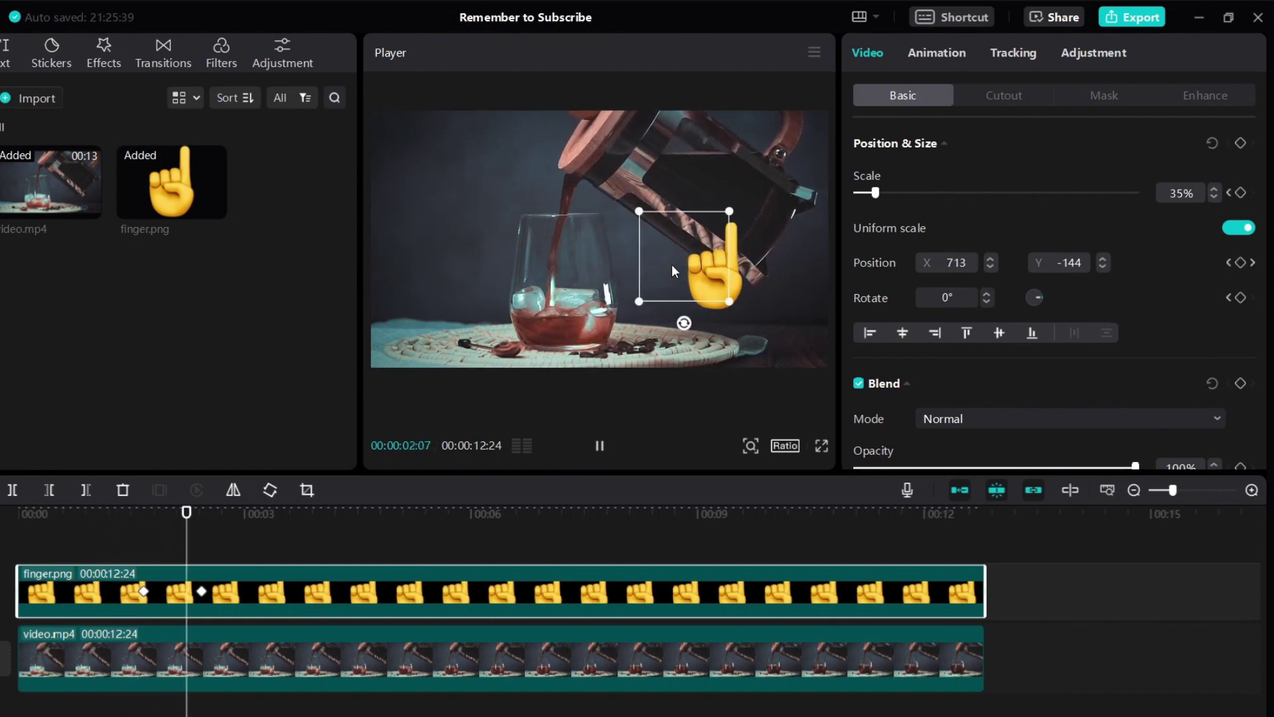
pyautogui.click(600, 446)
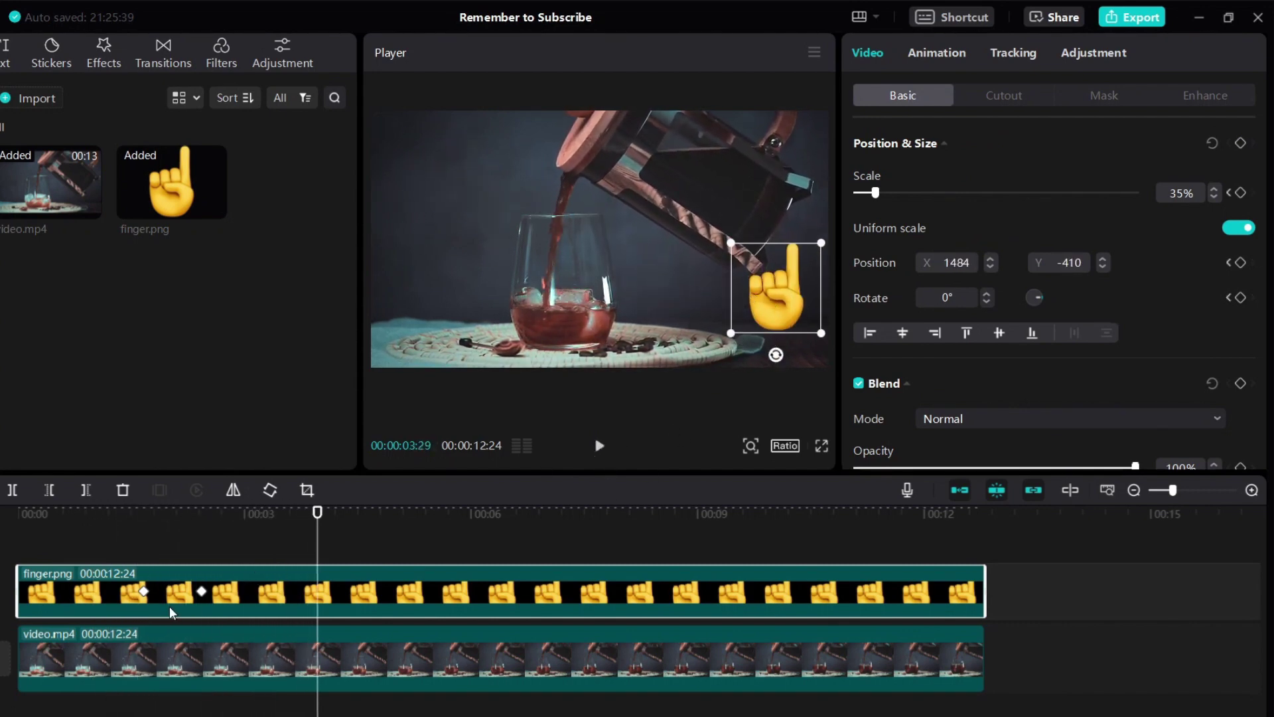
pyautogui.click(145, 594)
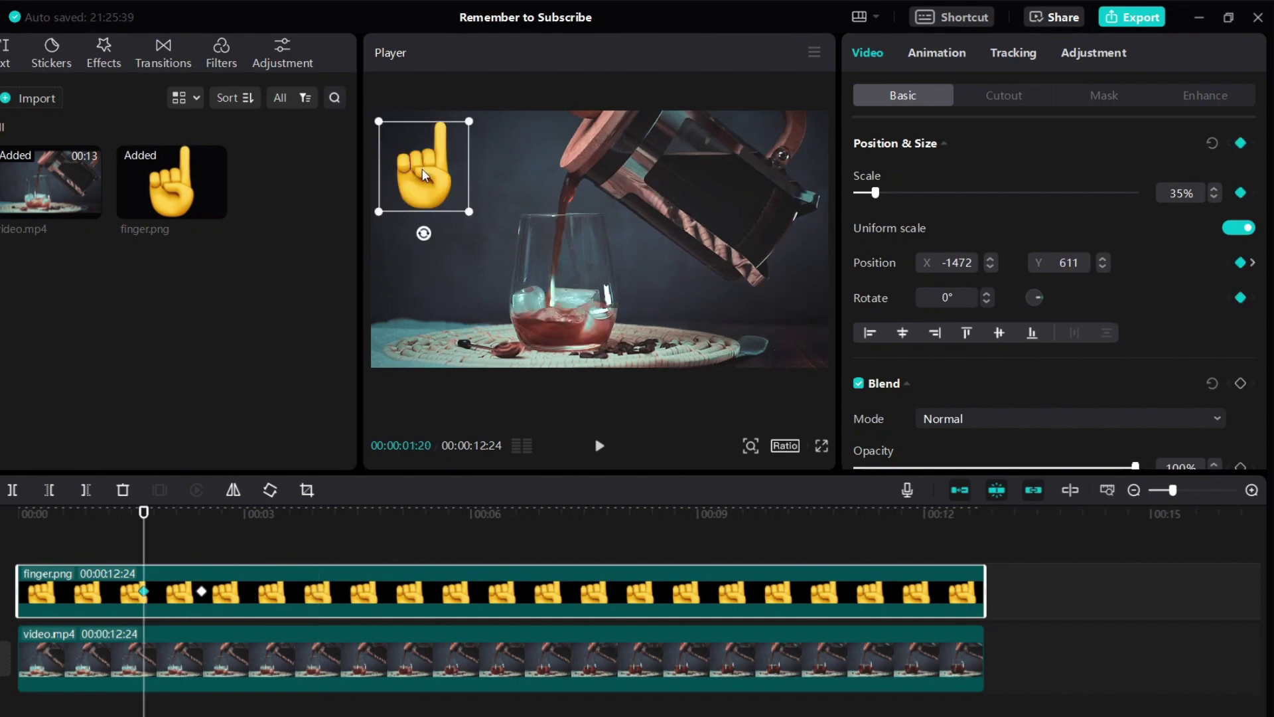
pyautogui.click(202, 593)
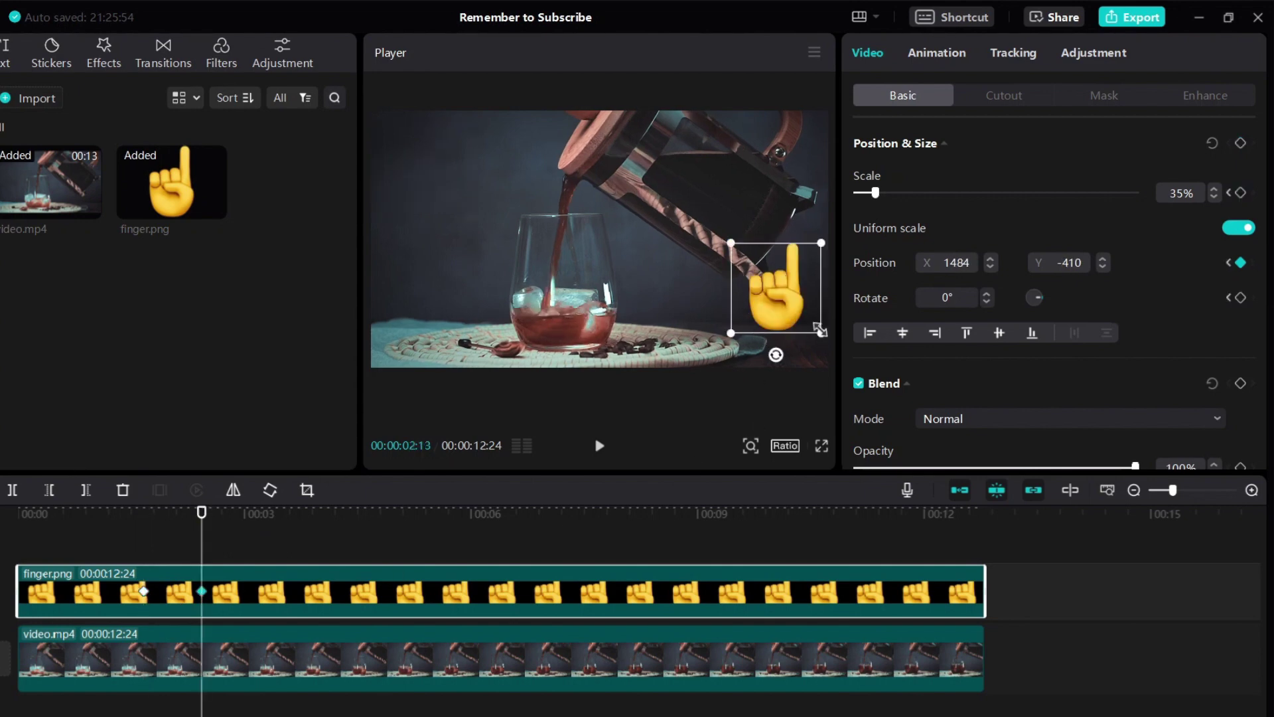
pyautogui.click(145, 591)
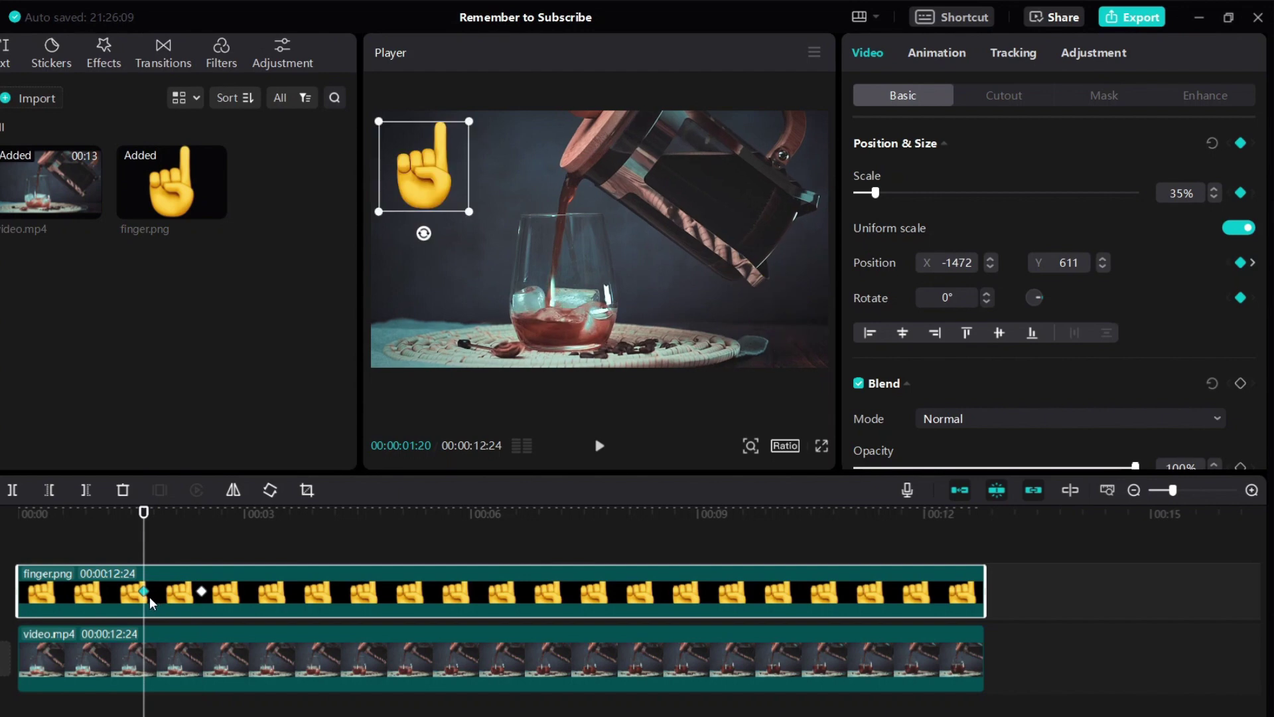
pyautogui.click(202, 592)
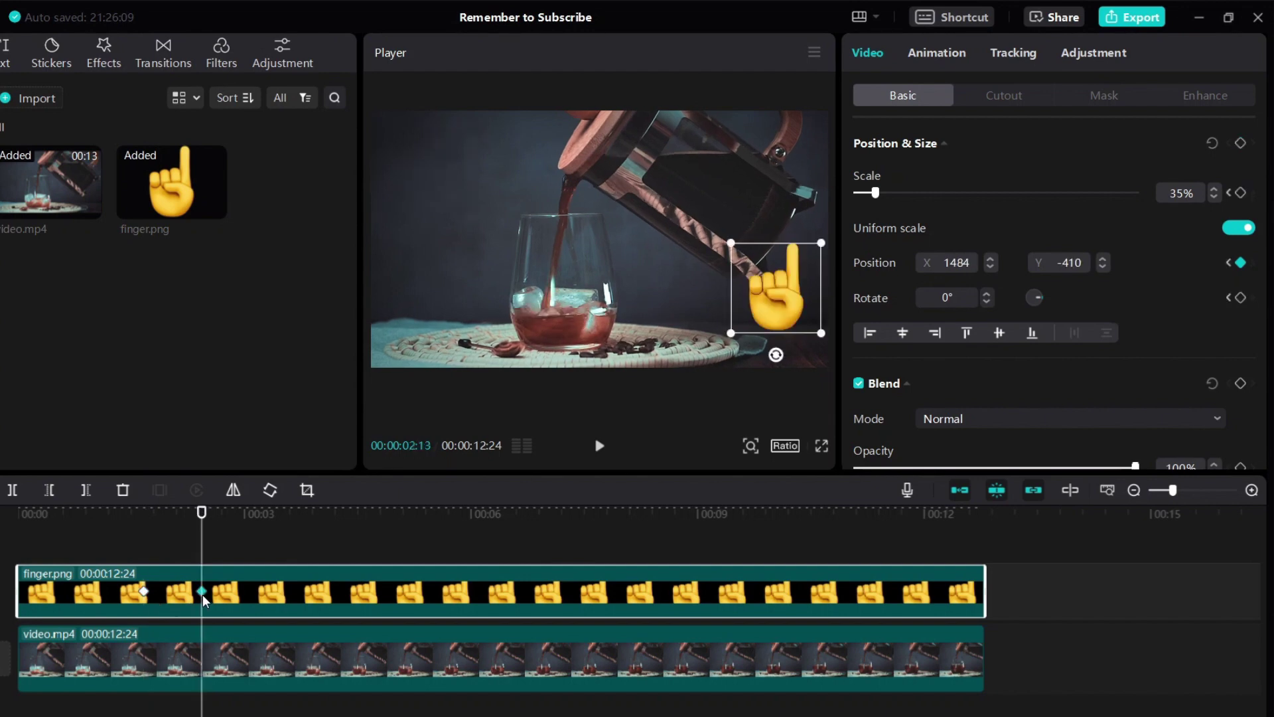
pyautogui.click(144, 591)
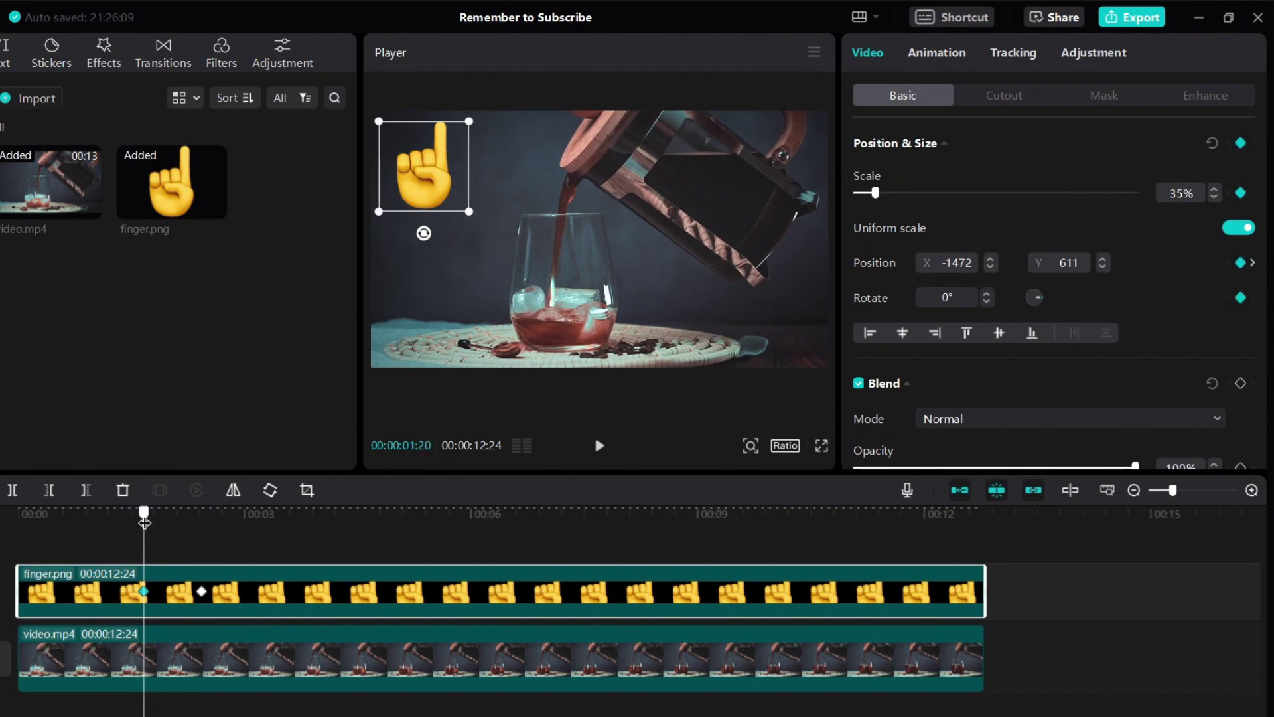
pyautogui.moveTo(144, 523); pyautogui.dragTo(216, 523)
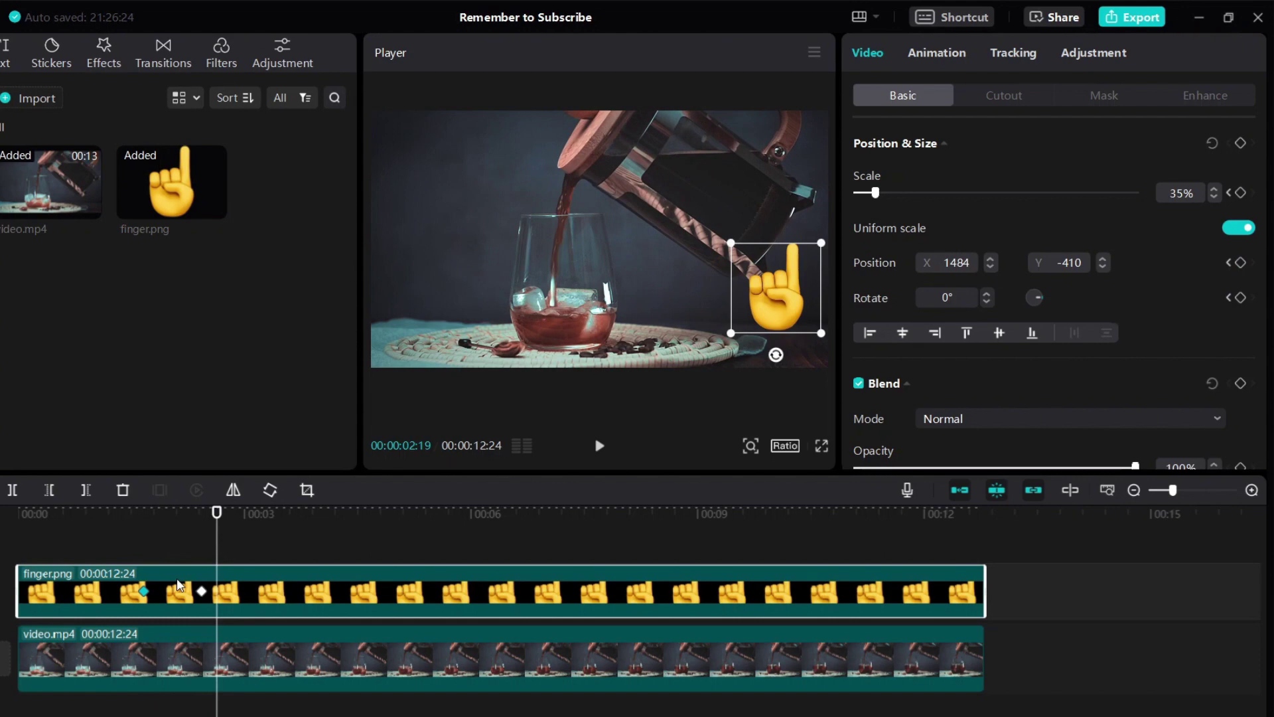
pyautogui.click(148, 594)
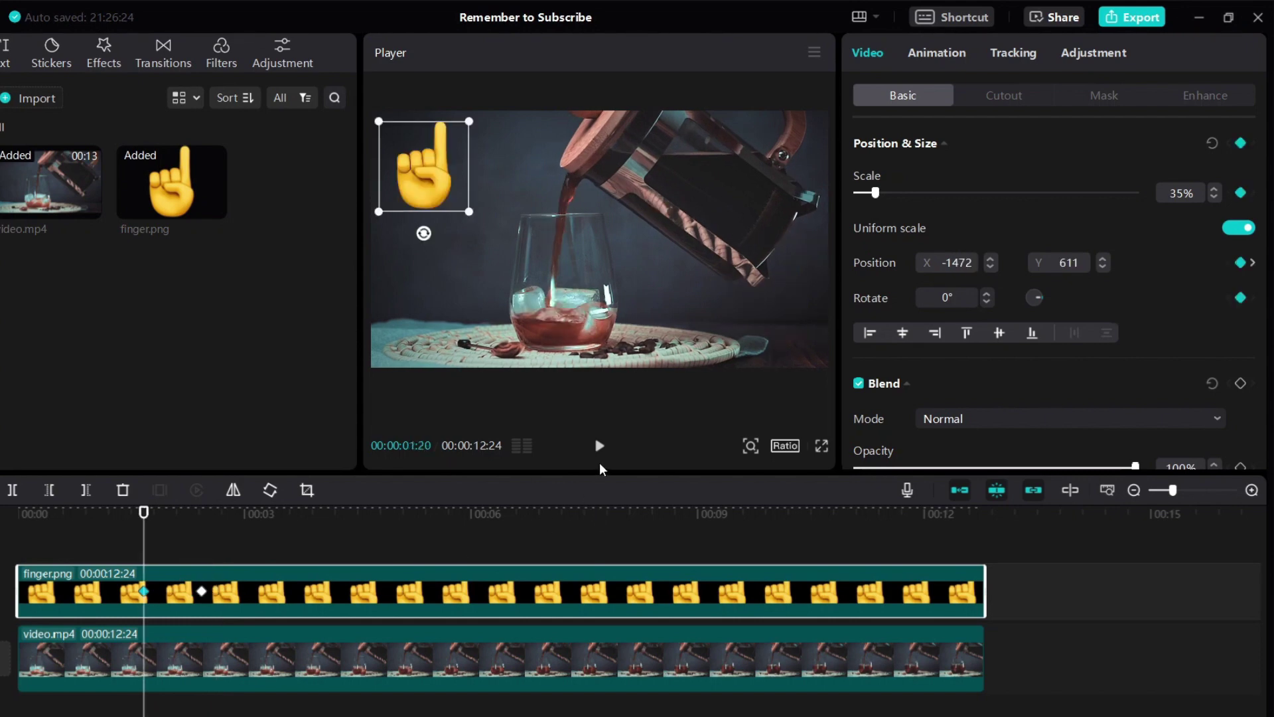
pyautogui.click(602, 462)
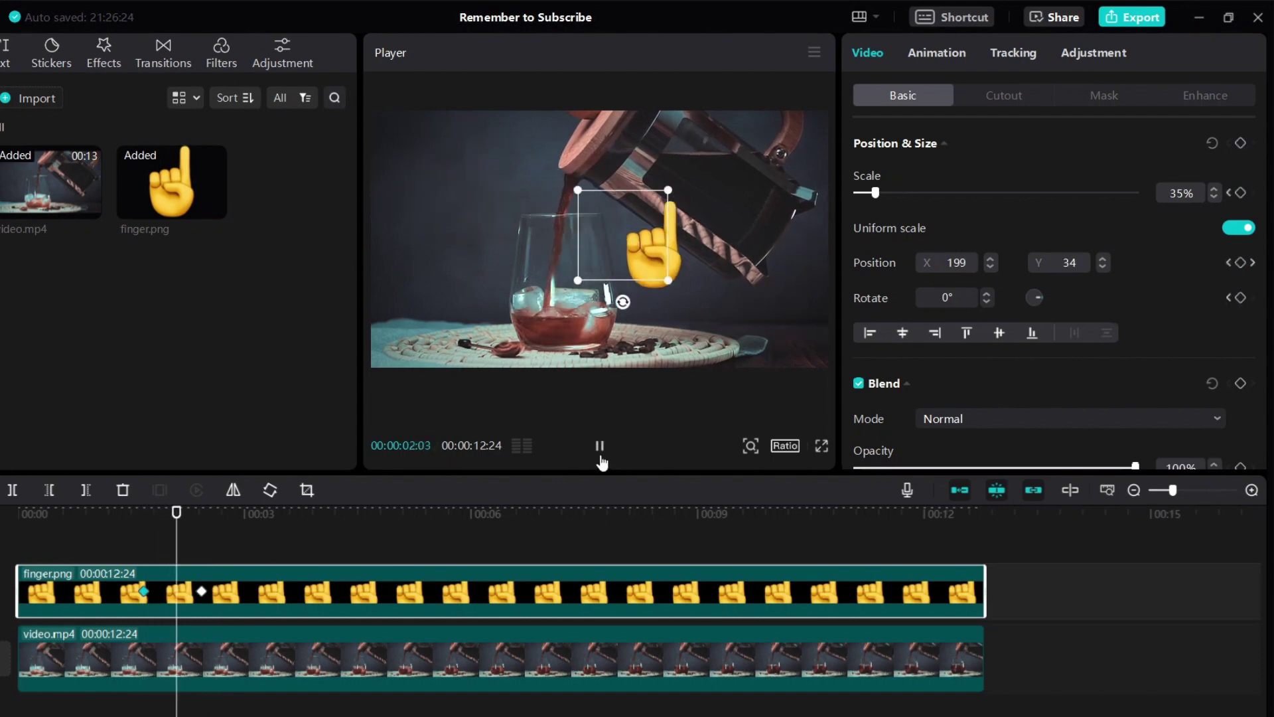
pyautogui.click(602, 461)
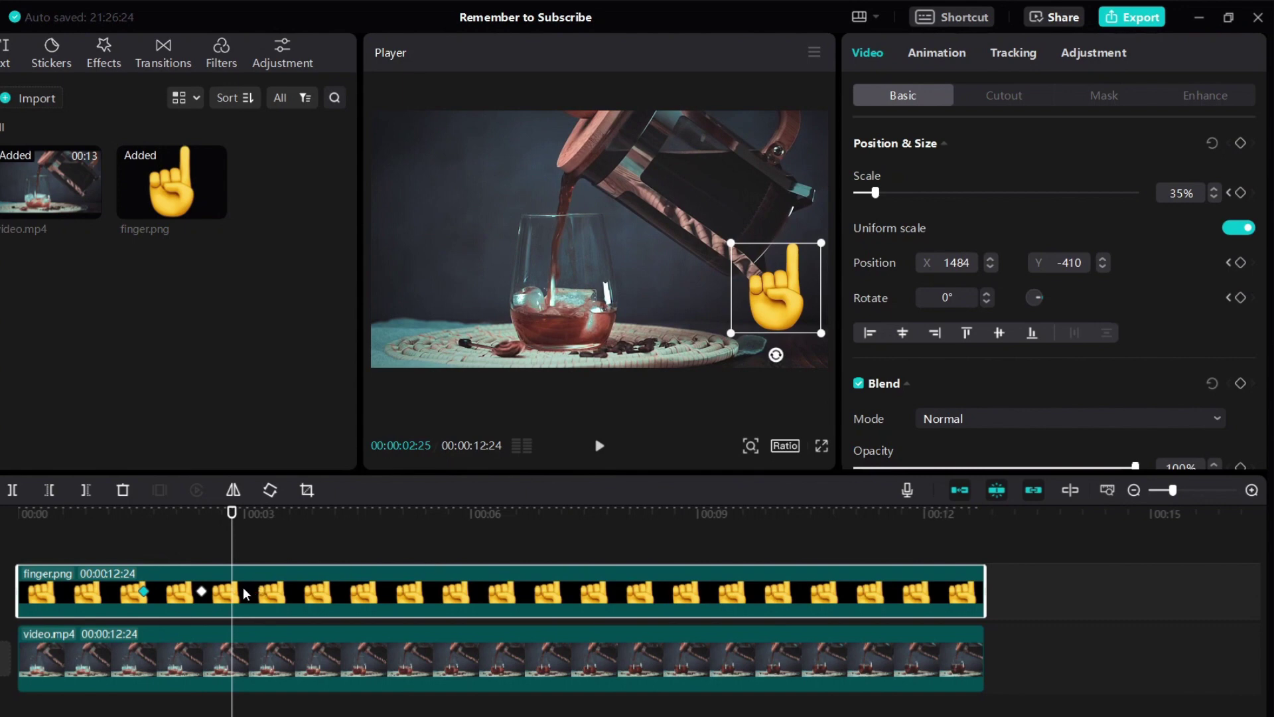
pyautogui.click(203, 593)
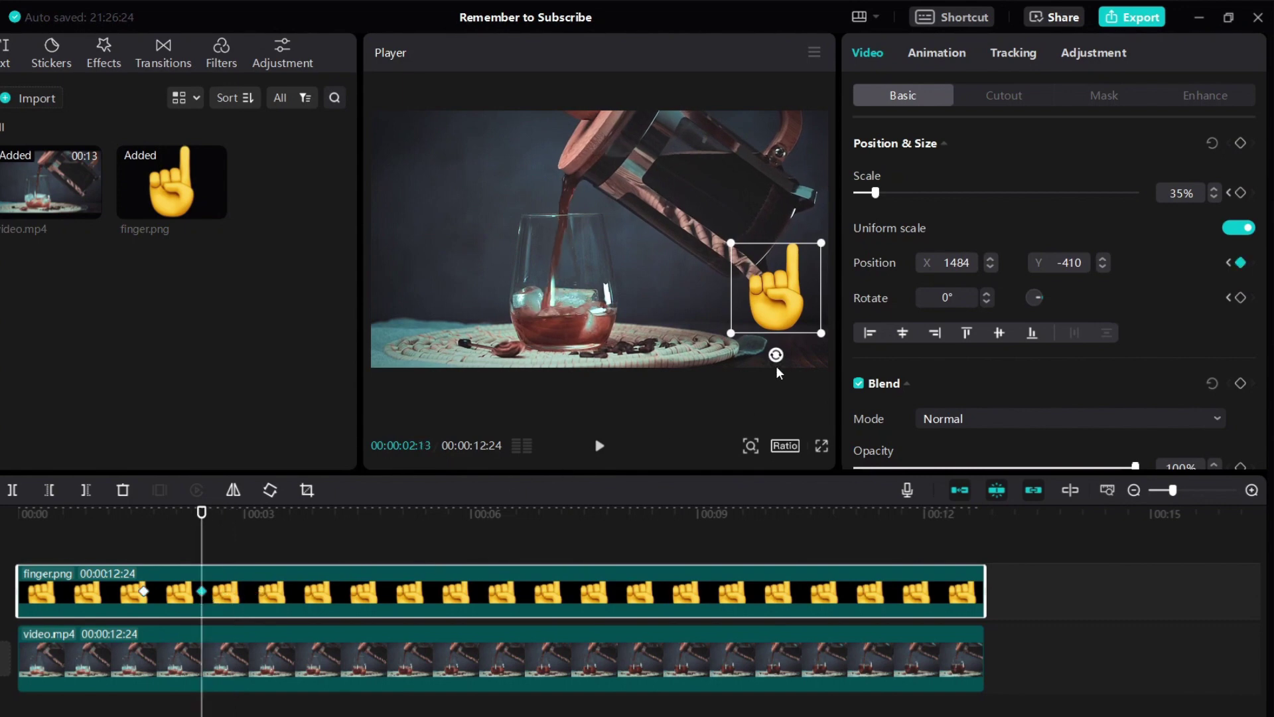
# Step: Enlarge the finger to 82% at centre (0, 0) and compare it with the small keyframe
pyautogui.moveTo(772, 302); pyautogui.dragTo(566, 367)
pyautogui.moveTo(642, 315); pyautogui.dragTo(576, 319)
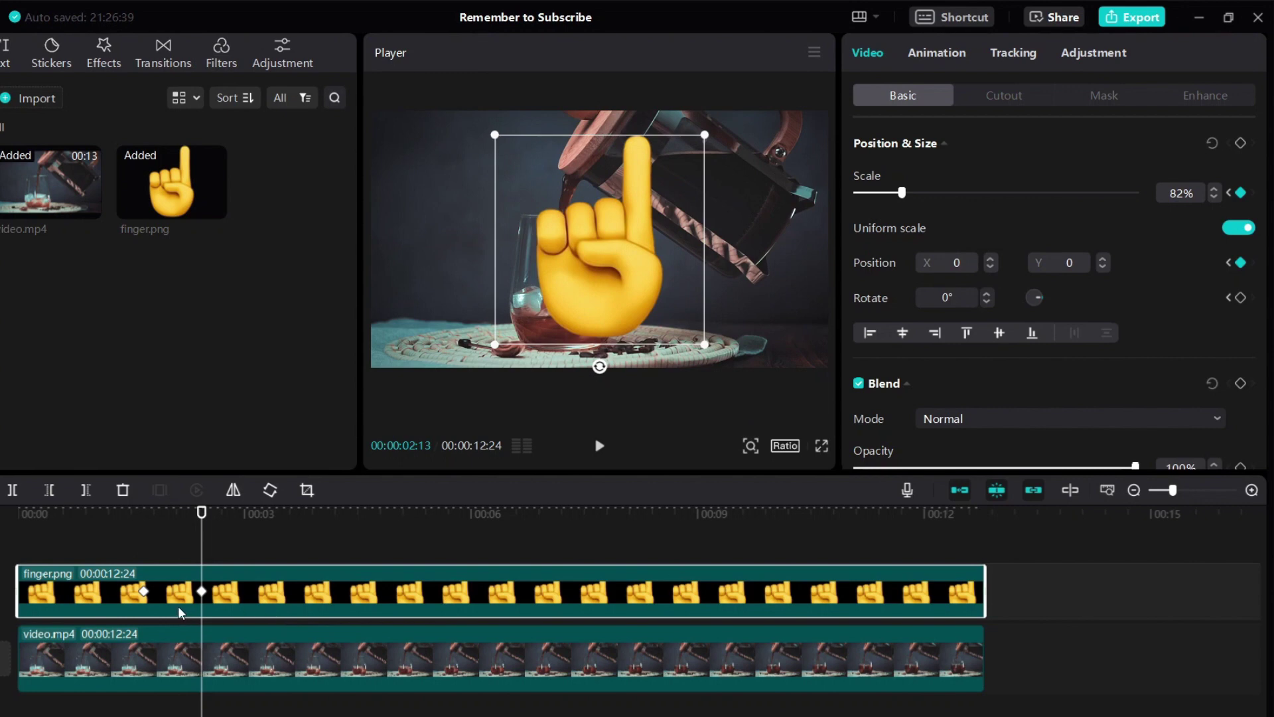
pyautogui.click(146, 591)
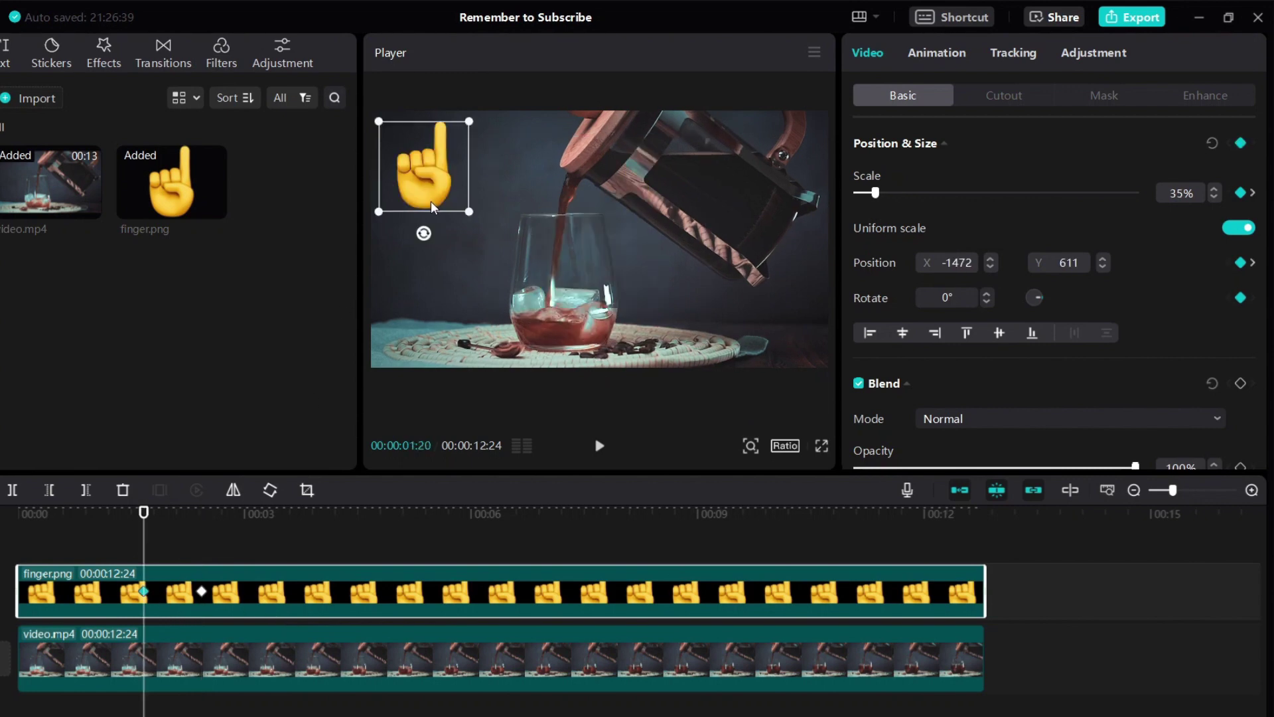
pyautogui.click(202, 591)
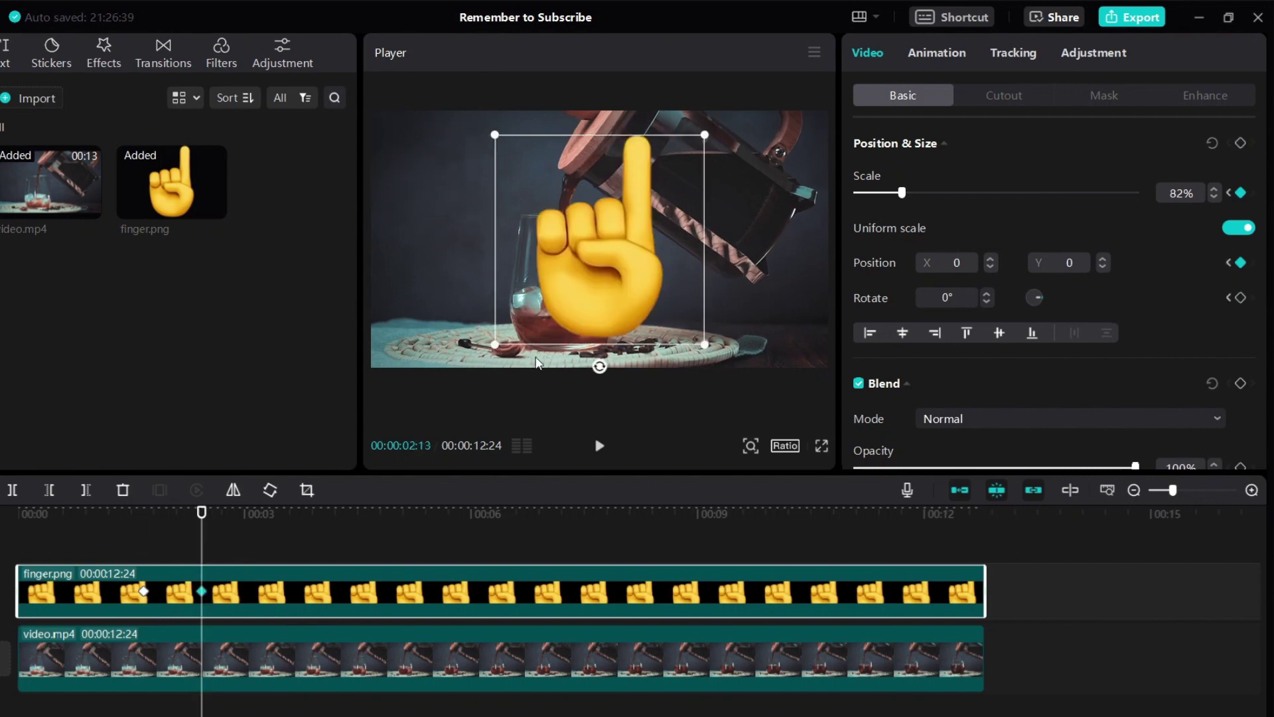
pyautogui.click(145, 593)
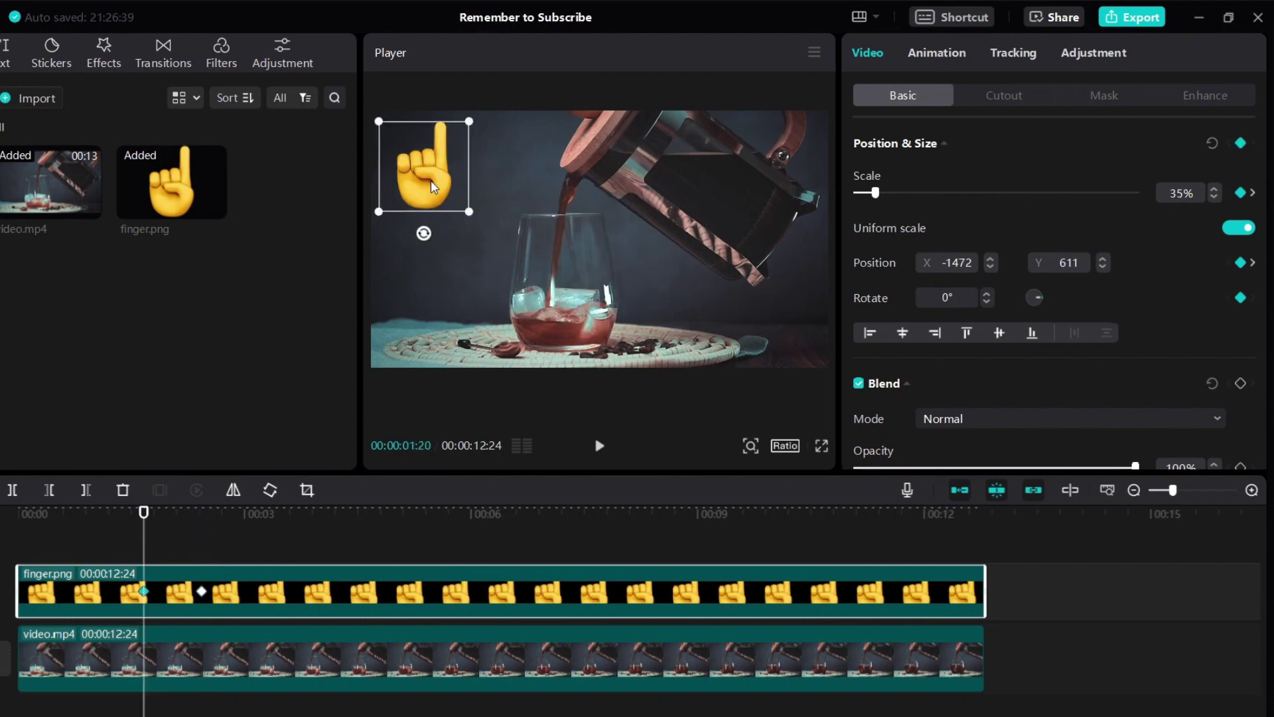
pyautogui.click(203, 591)
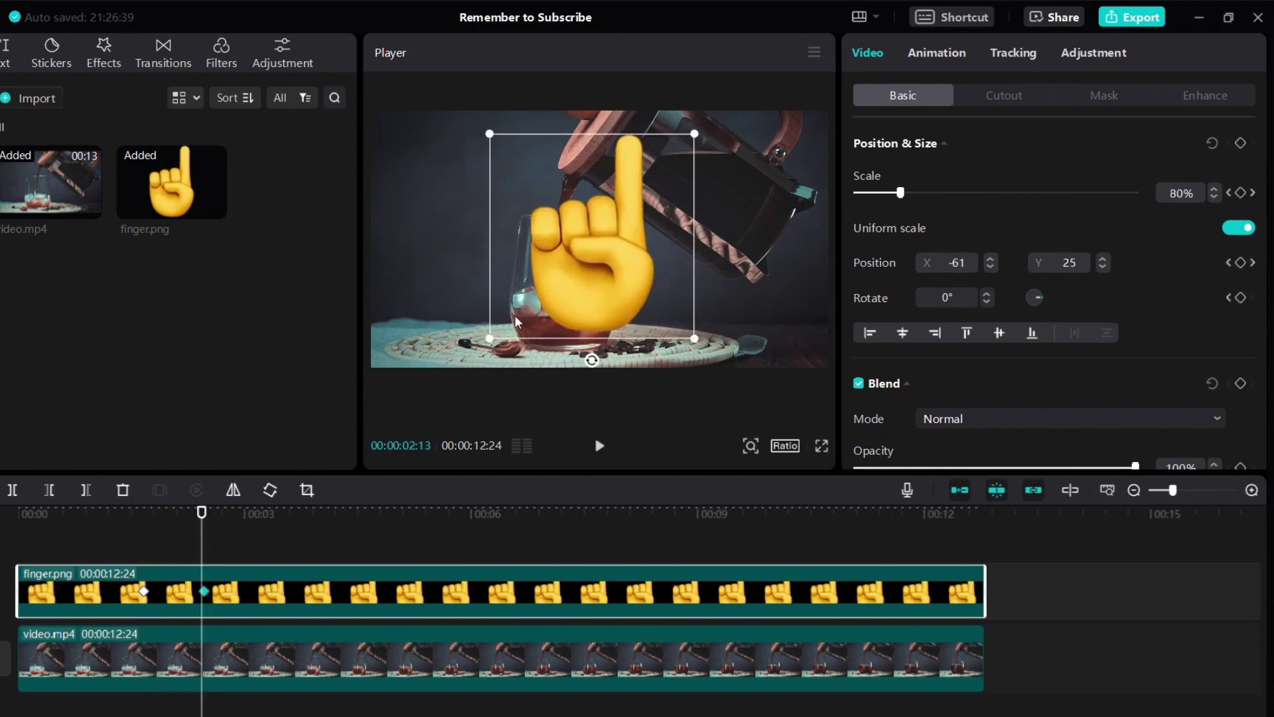
# Step: Preview the finger's grow animation, then park the playhead at 4:17
pyautogui.click(128, 539)
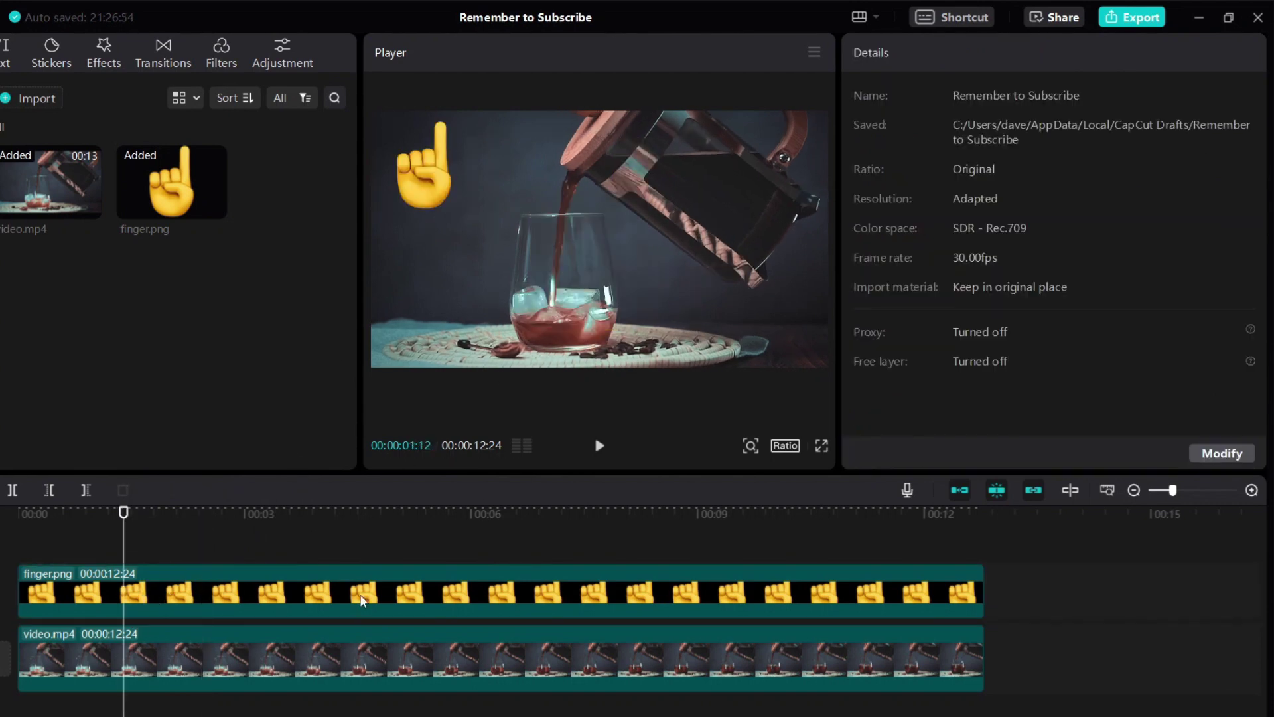
pyautogui.click(363, 600)
pyautogui.click(600, 445)
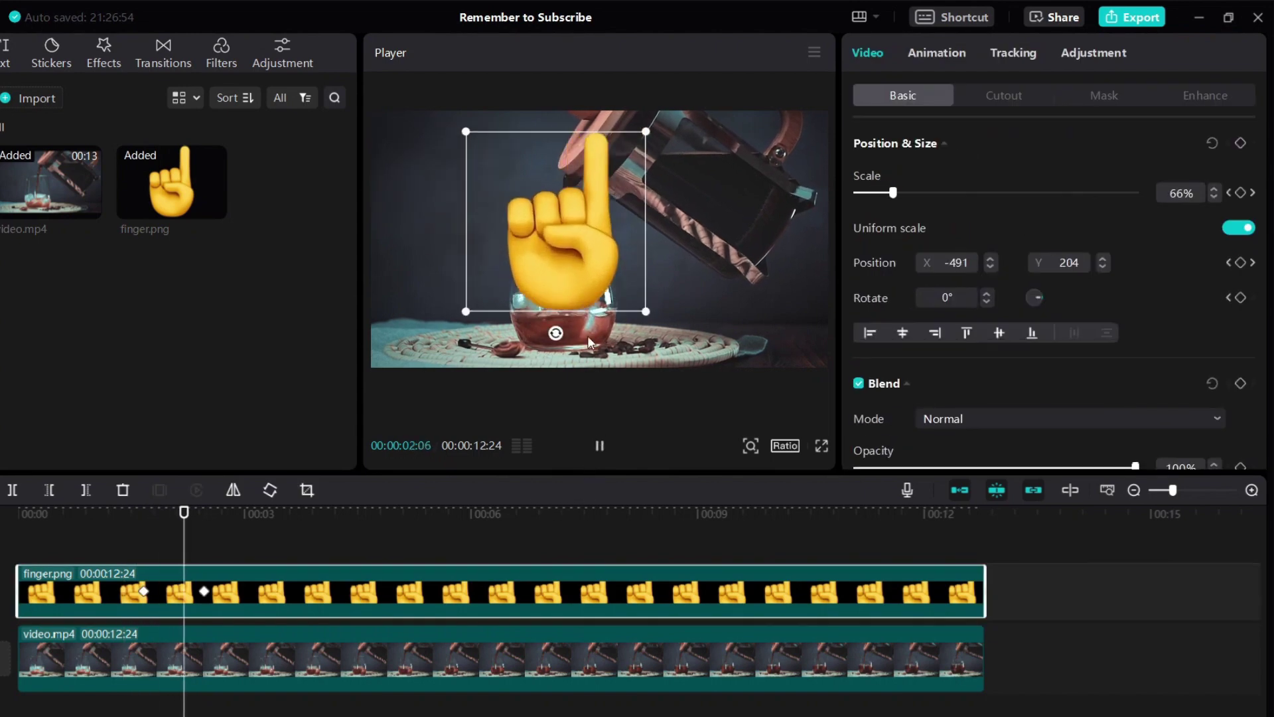
pyautogui.click(600, 445)
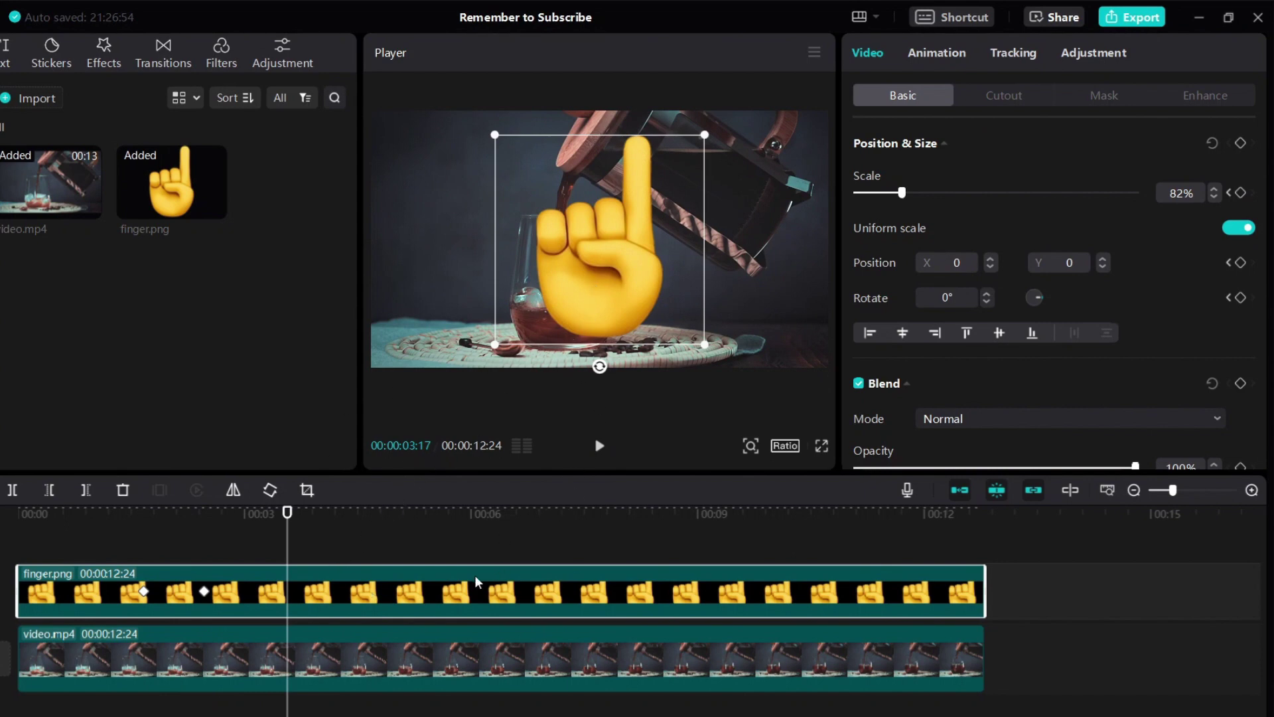
pyautogui.press('Right')
pyautogui.press('Right')
pyautogui.press('Right')
pyautogui.press('Right')
pyautogui.press('Right')
pyautogui.press('Right')
pyautogui.press('Right')
pyautogui.press('Right')
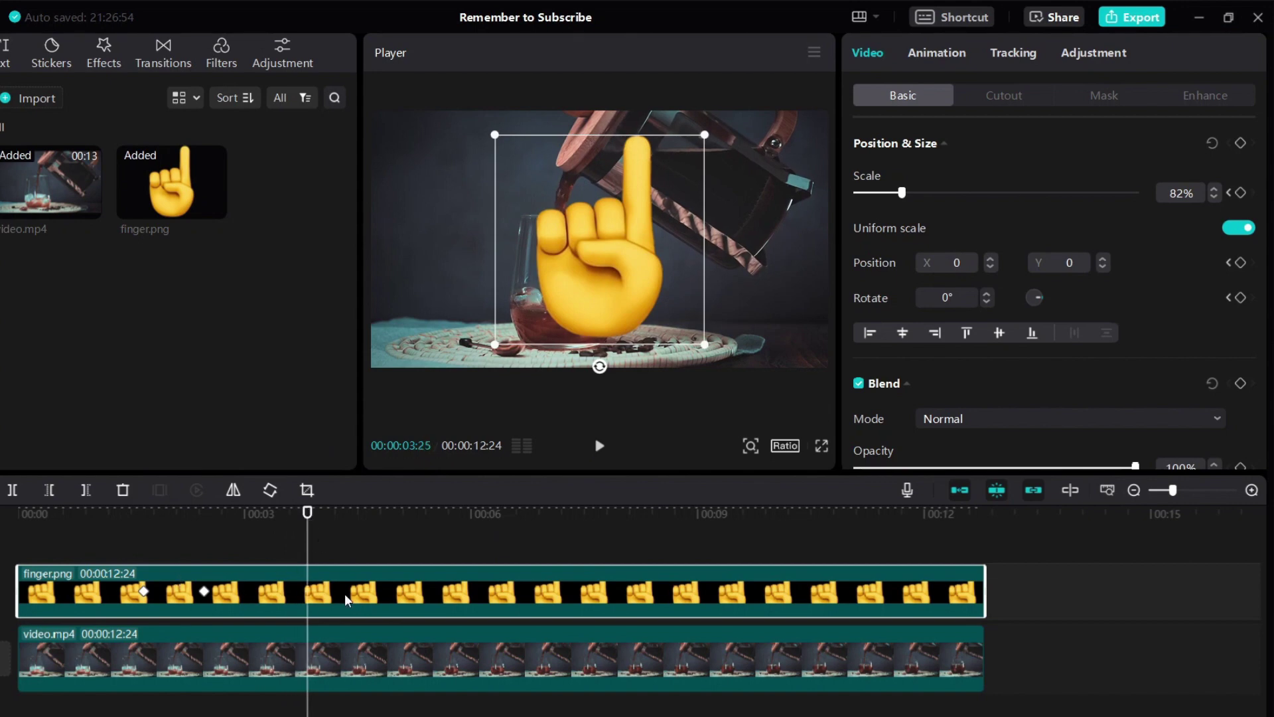
pyautogui.moveTo(308, 523); pyautogui.dragTo(363, 520)
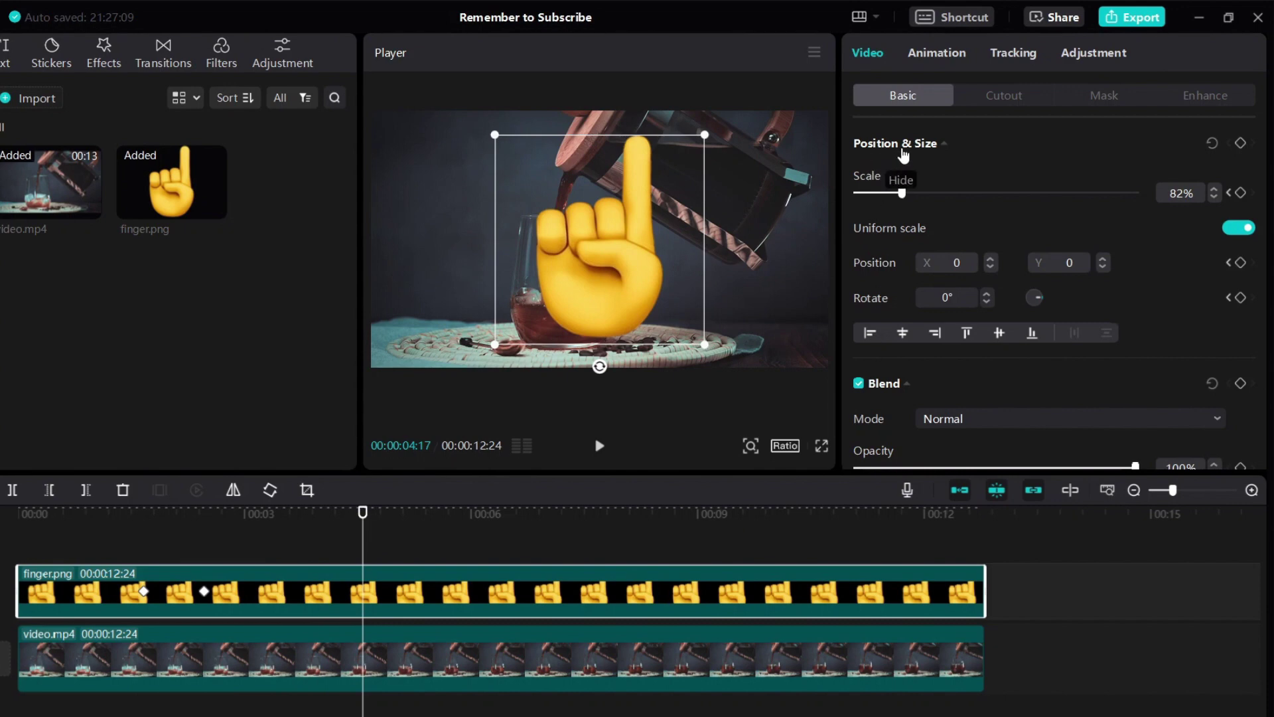
# Step: Keyframe the large centred finger at 4:17 and move the playhead to 5:05
pyautogui.click(1240, 143)
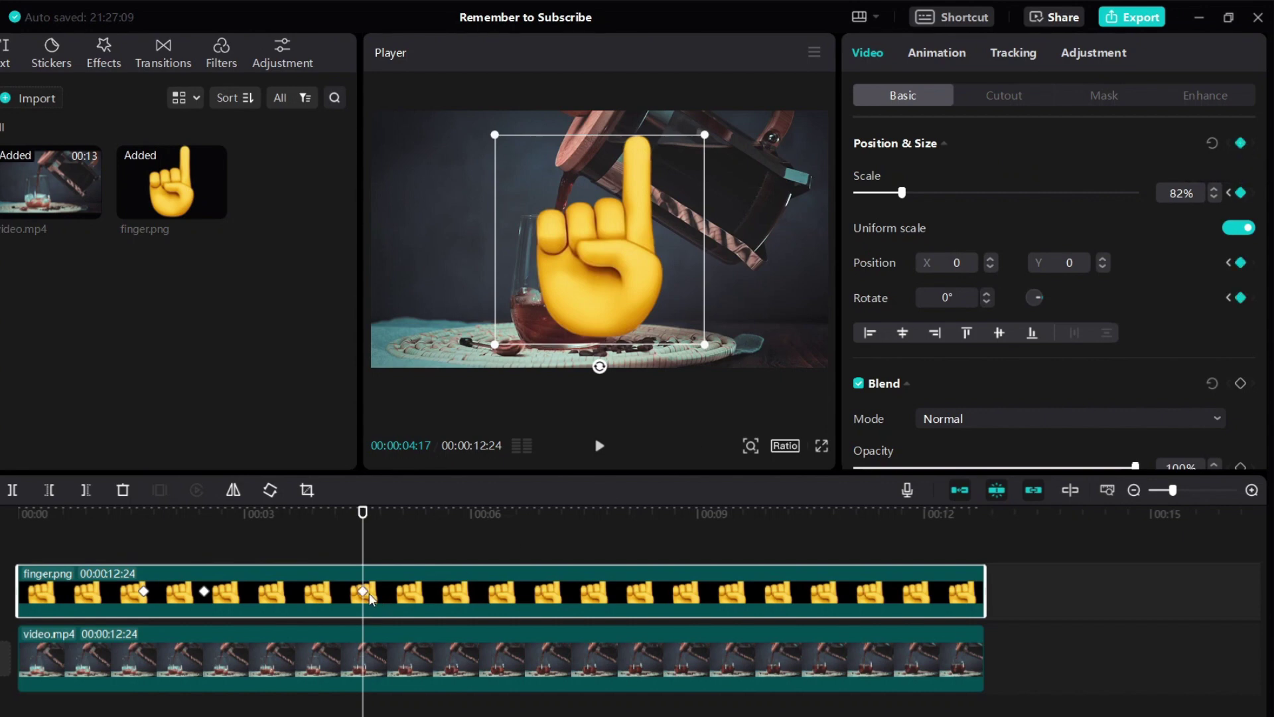
pyautogui.moveTo(374, 509); pyautogui.dragTo(408, 511)
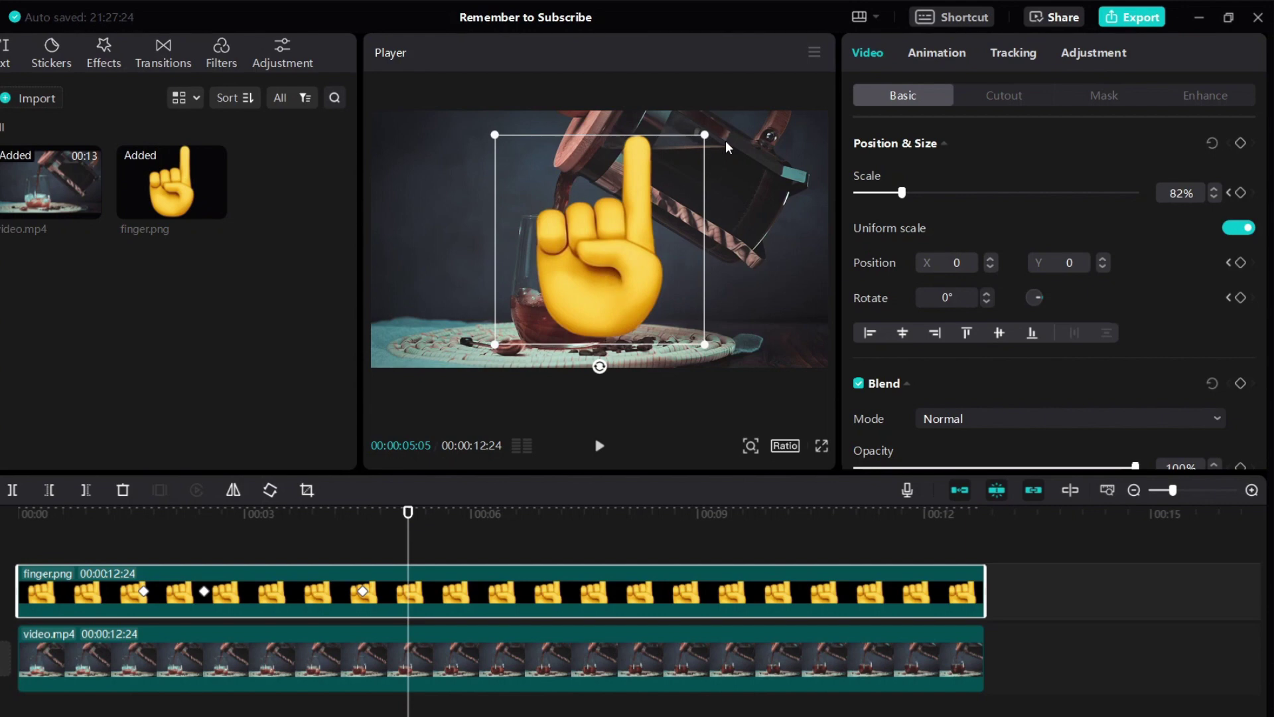
# Step: At 5:05, move the finger to -1175, 0, scale it to 35% and rotate it -90°
pyautogui.moveTo(612, 260); pyautogui.dragTo(472, 260)
pyautogui.moveTo(564, 135); pyautogui.dragTo(503, 195)
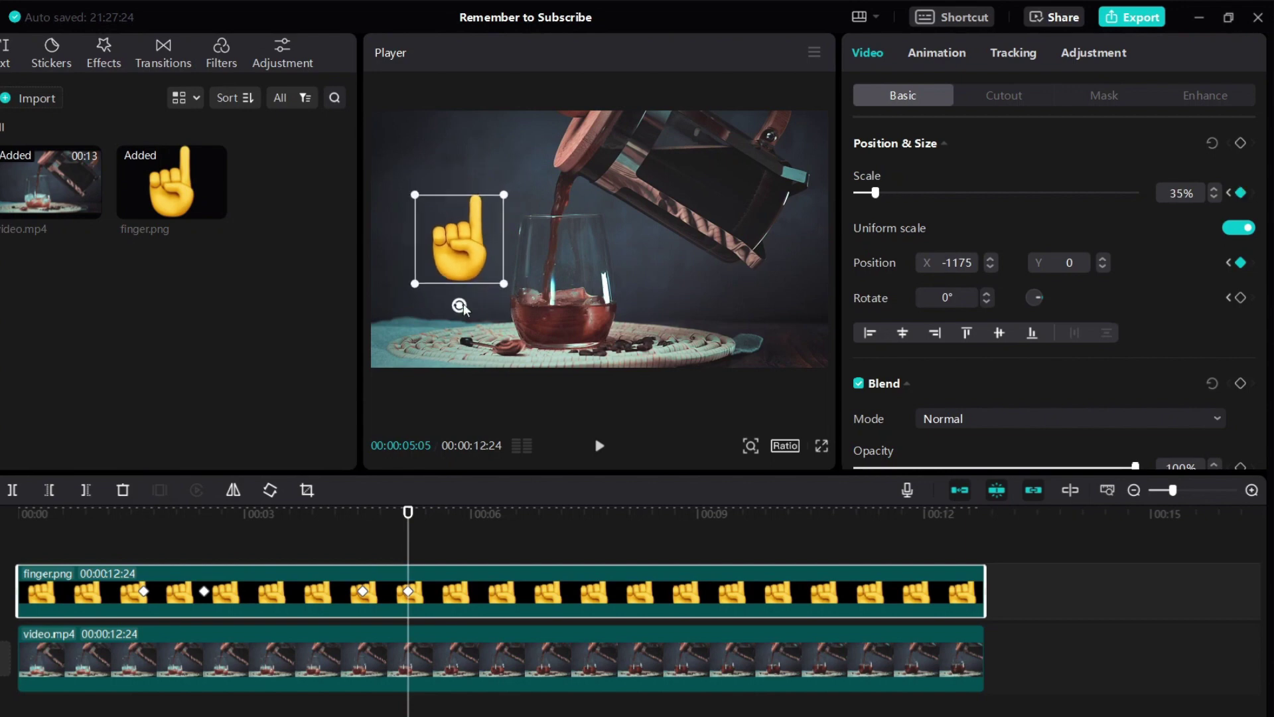
pyautogui.moveTo(458, 306); pyautogui.dragTo(525, 239)
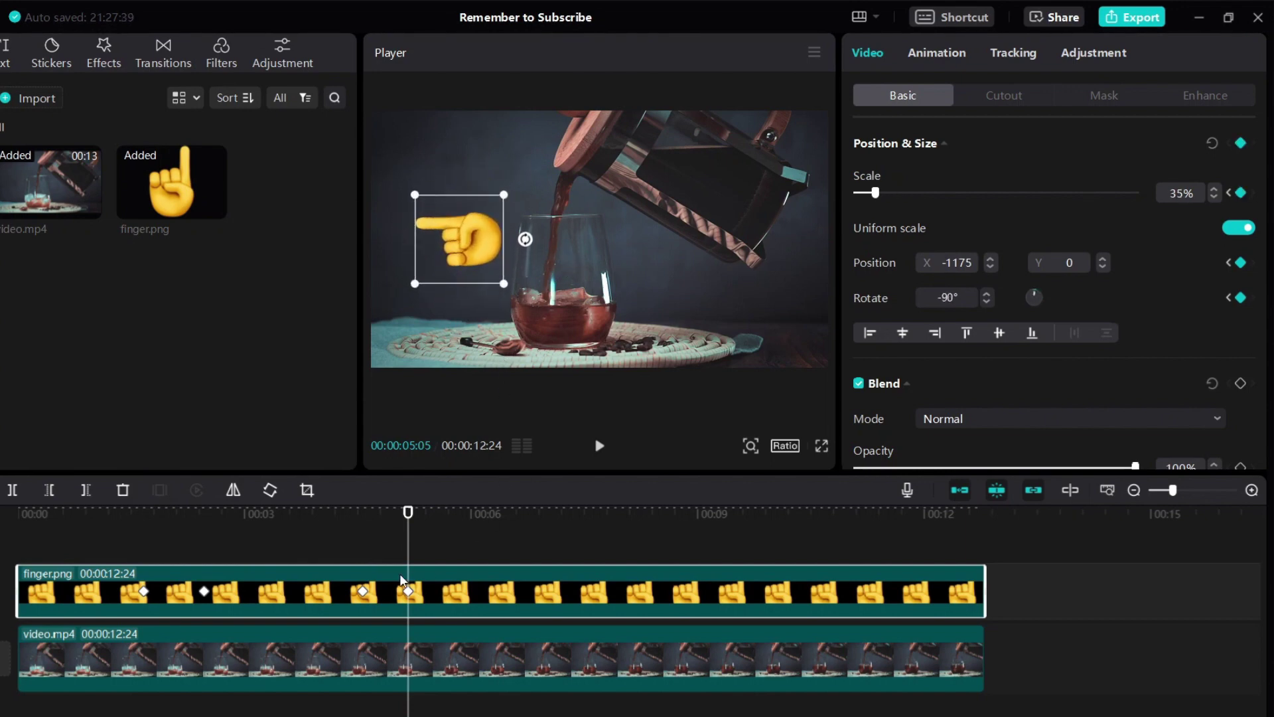
# Step: Check the 4:17 and 5:05 keyframes and play back the animation
pyautogui.click(362, 591)
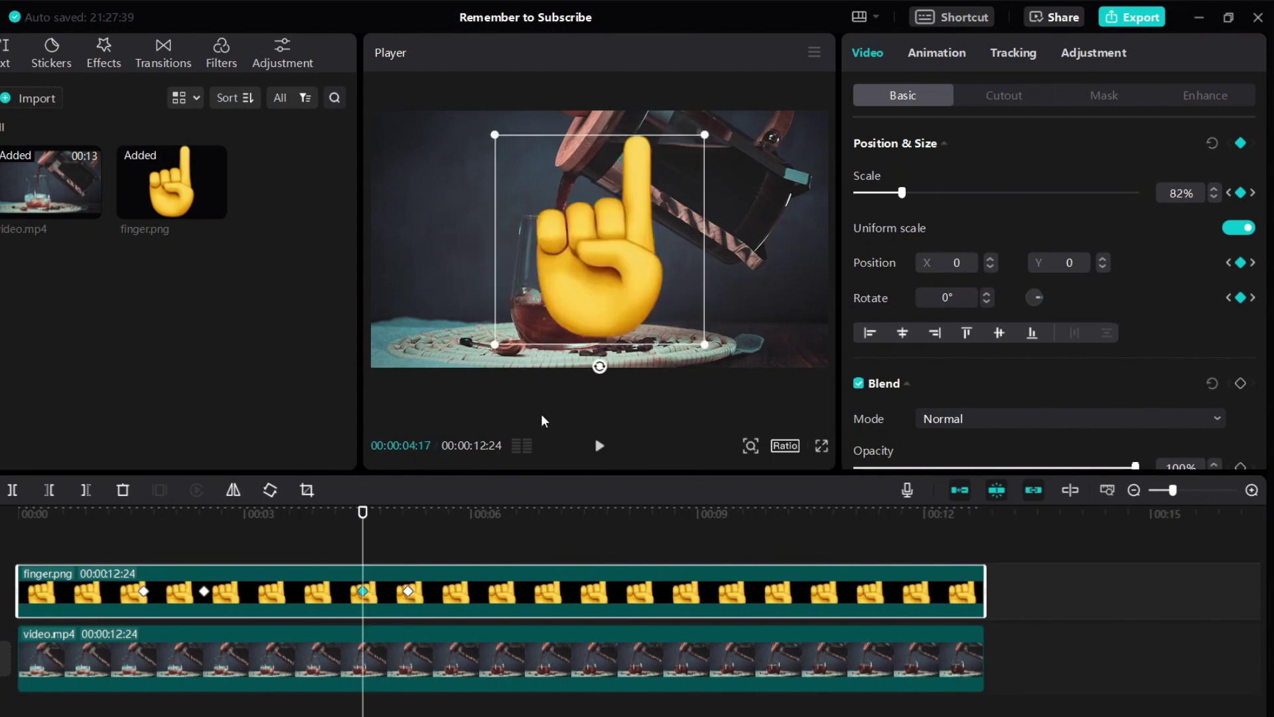
pyautogui.click(409, 591)
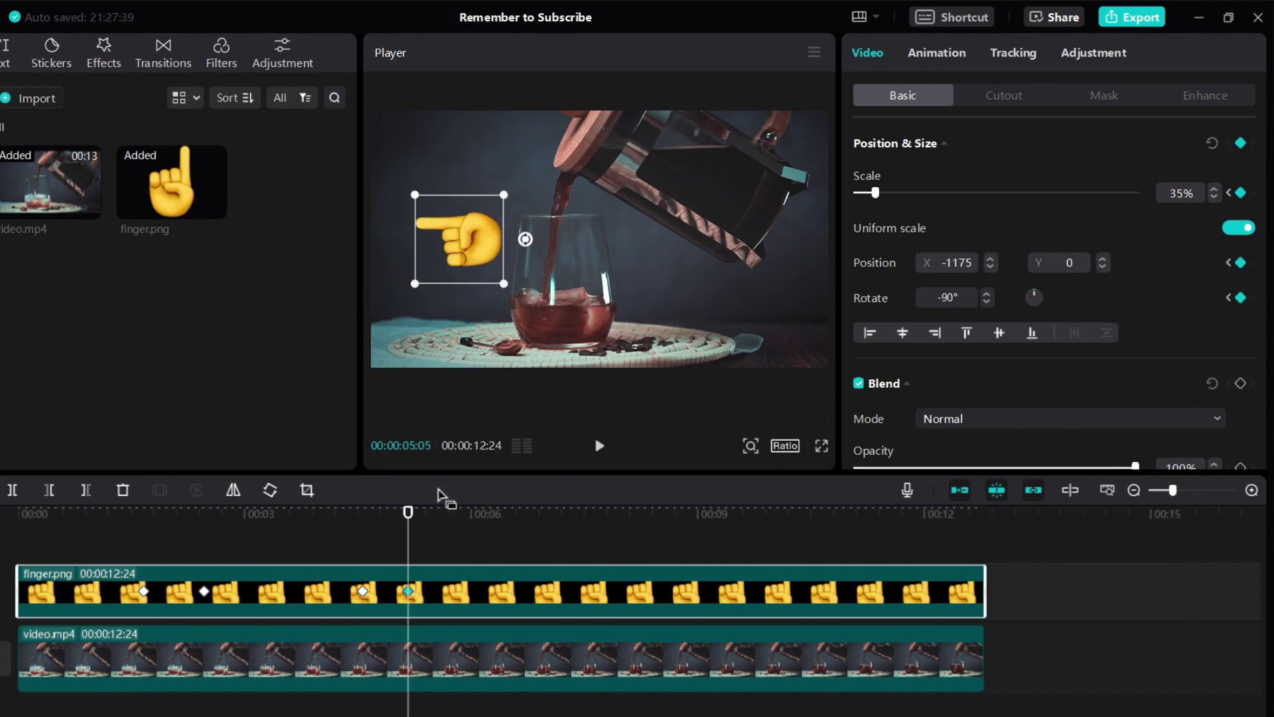
pyautogui.click(356, 556)
pyautogui.click(598, 447)
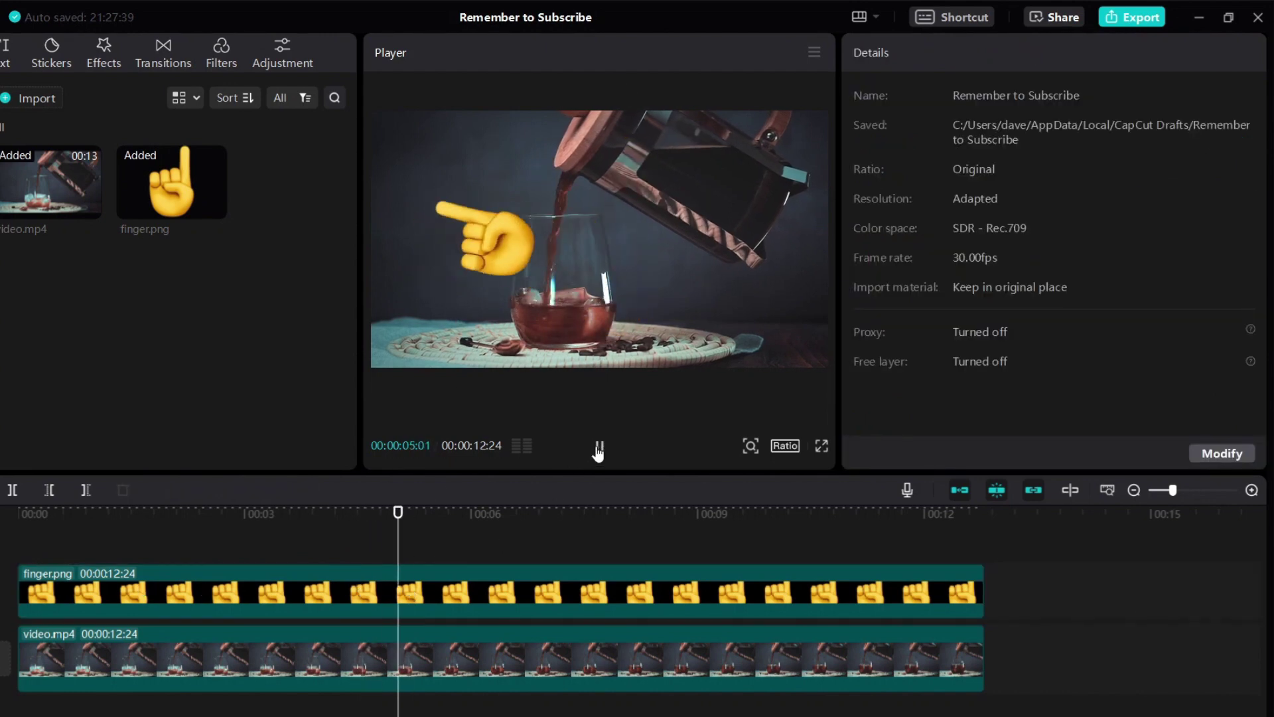
pyautogui.click(437, 615)
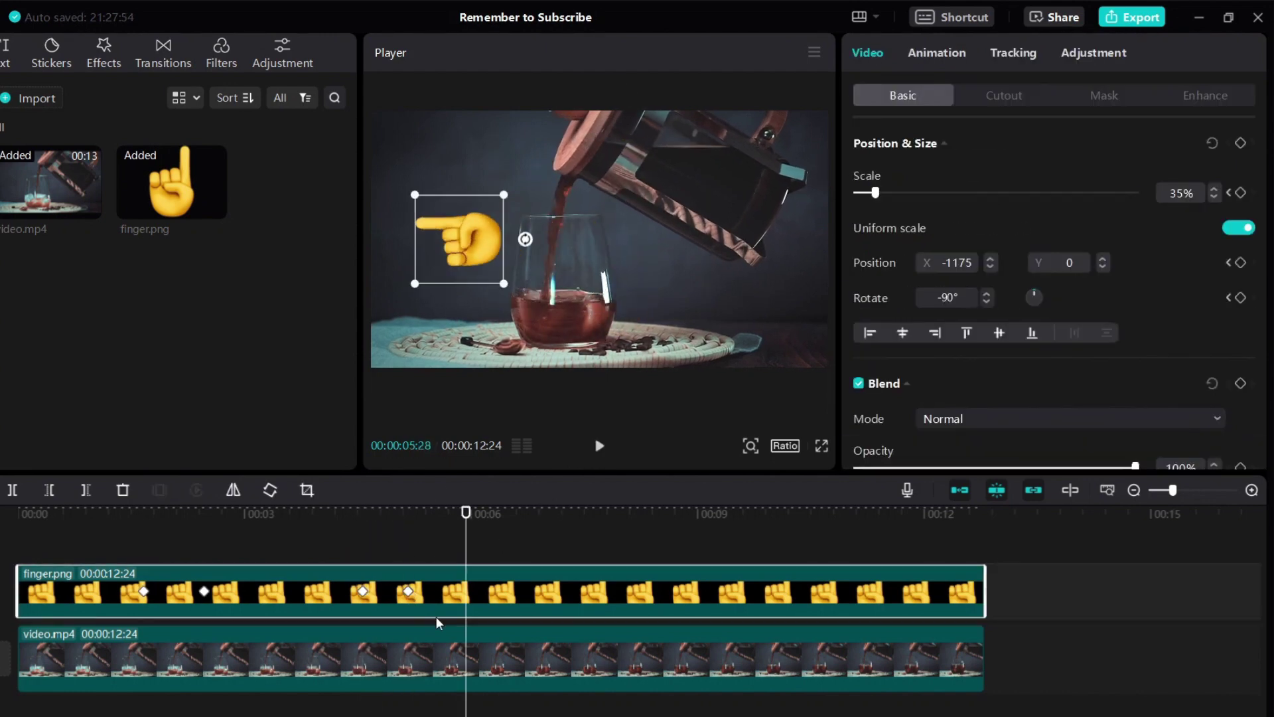
pyautogui.click(363, 591)
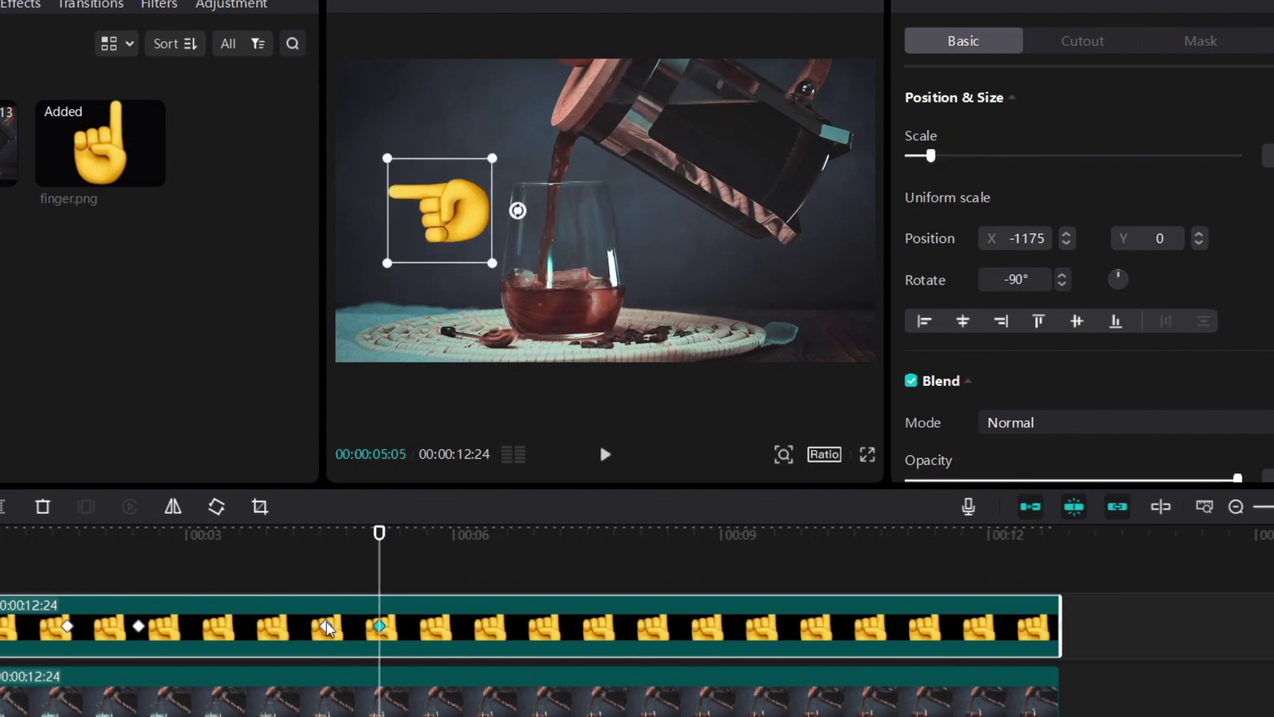
# Step: Drag the 5:05 pointing keyframe later to about 7:25
pyautogui.click(379, 623)
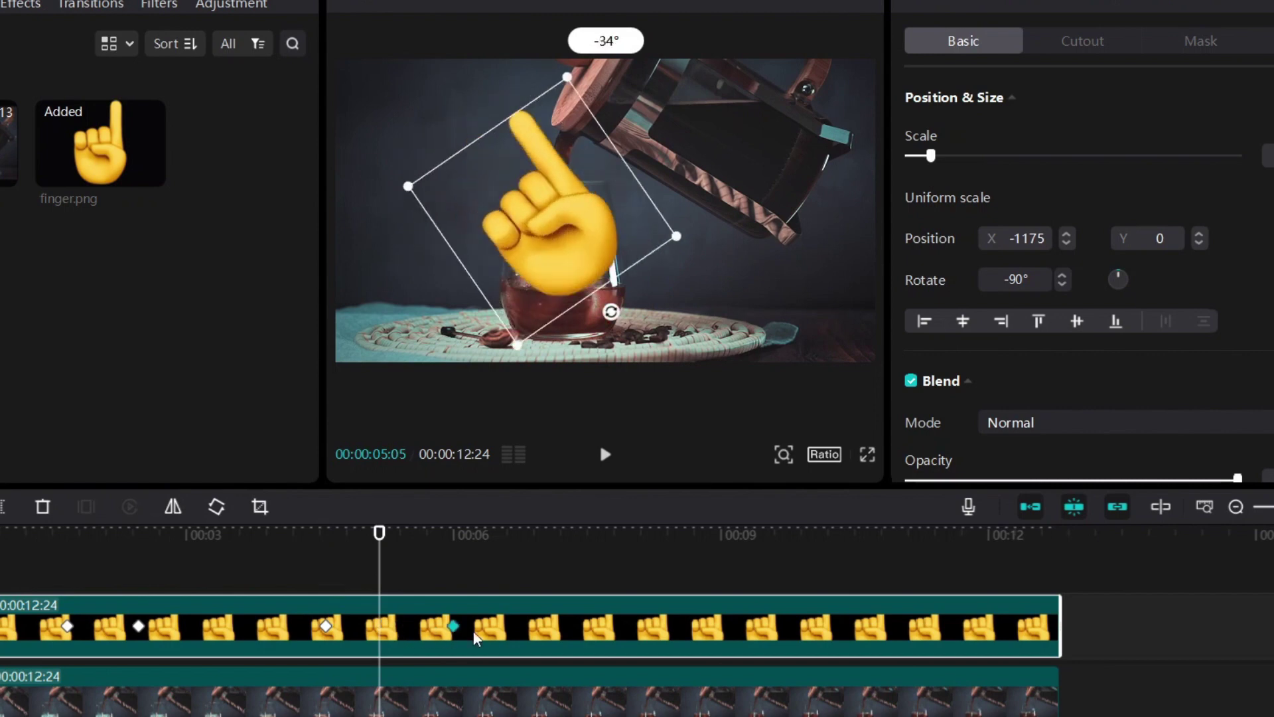
pyautogui.moveTo(544, 631); pyautogui.dragTo(617, 626)
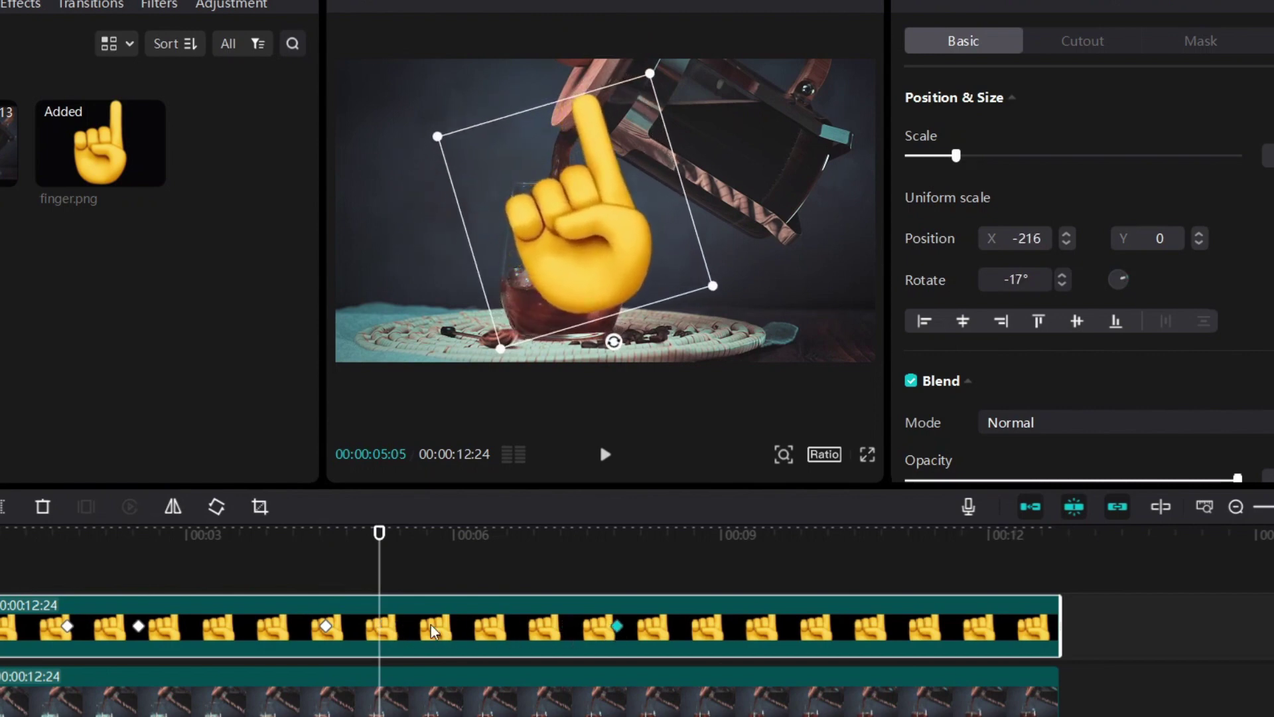
pyautogui.click(324, 627)
pyautogui.click(321, 631)
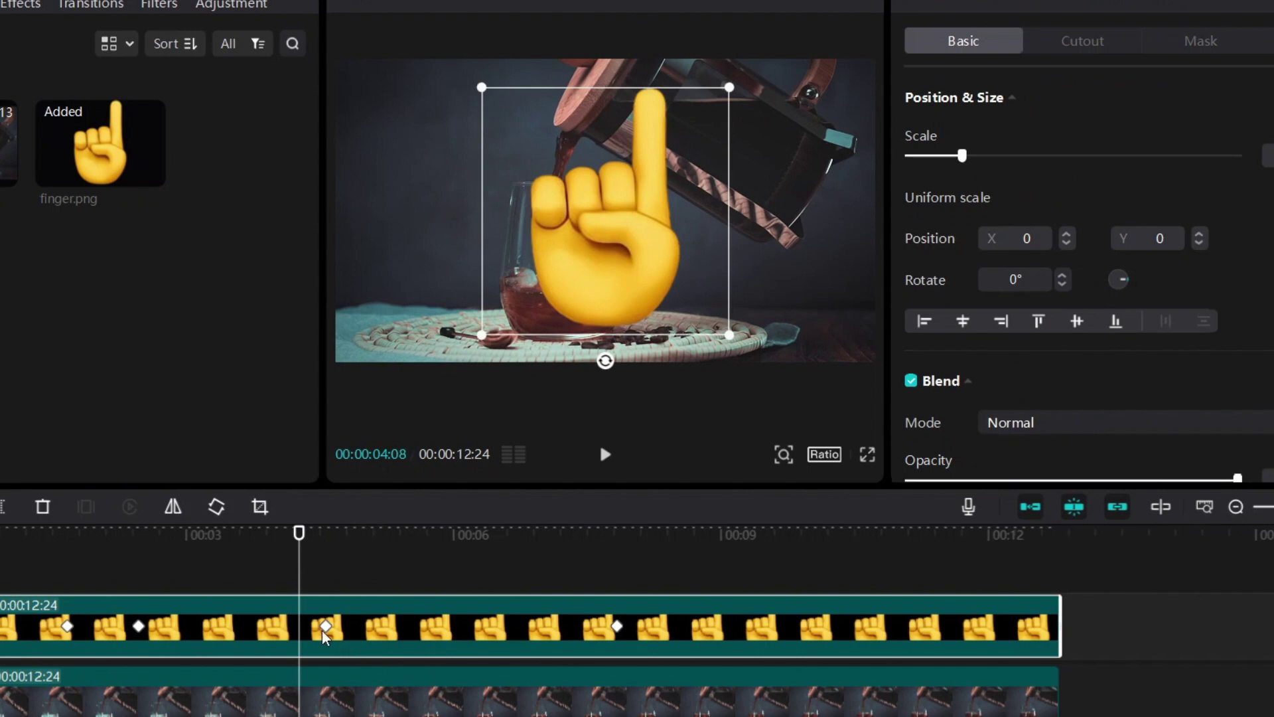
# Step: Play back the slower turn and compare the 4:17 and 7:25 keyframes
pyautogui.click(605, 456)
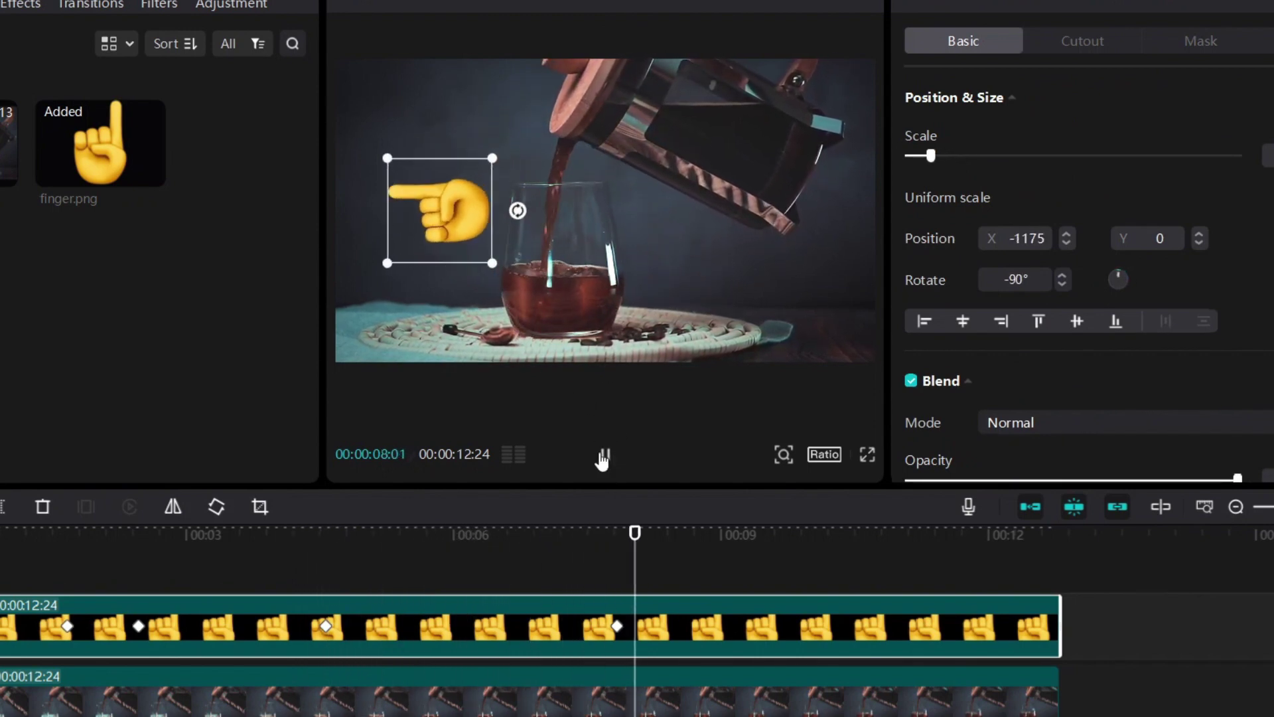
pyautogui.click(605, 455)
pyautogui.click(326, 628)
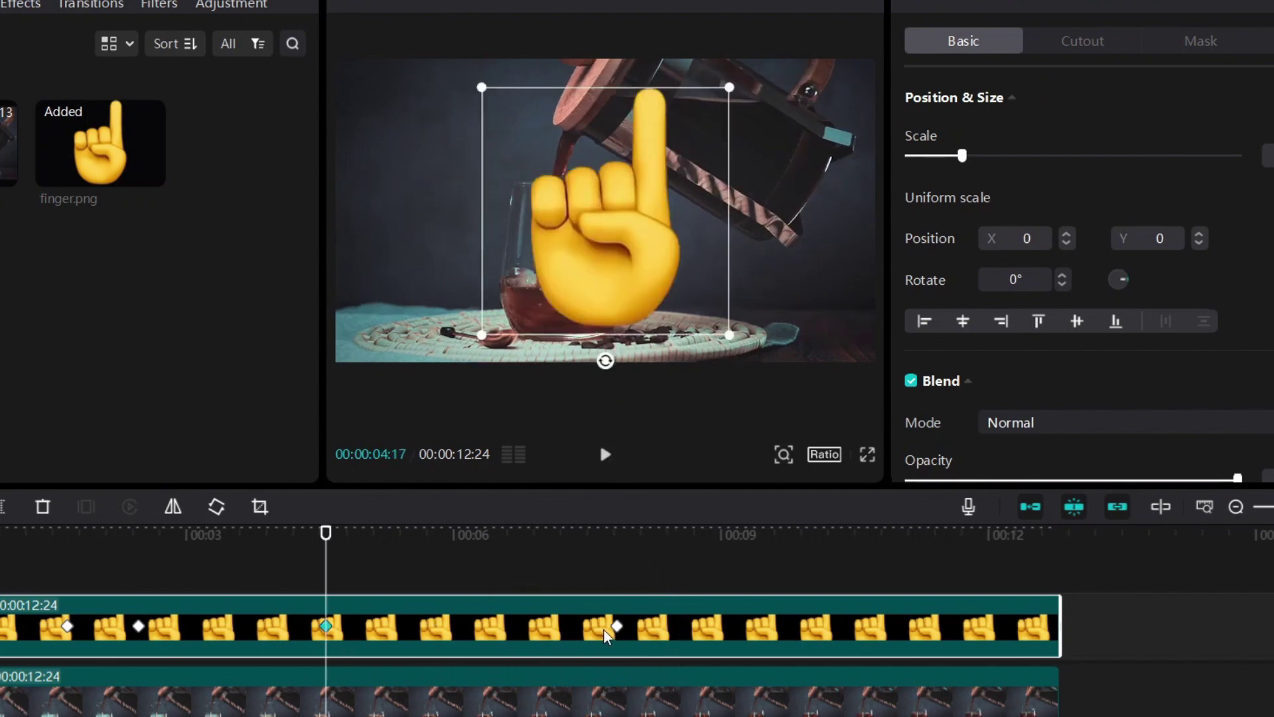
pyautogui.click(616, 627)
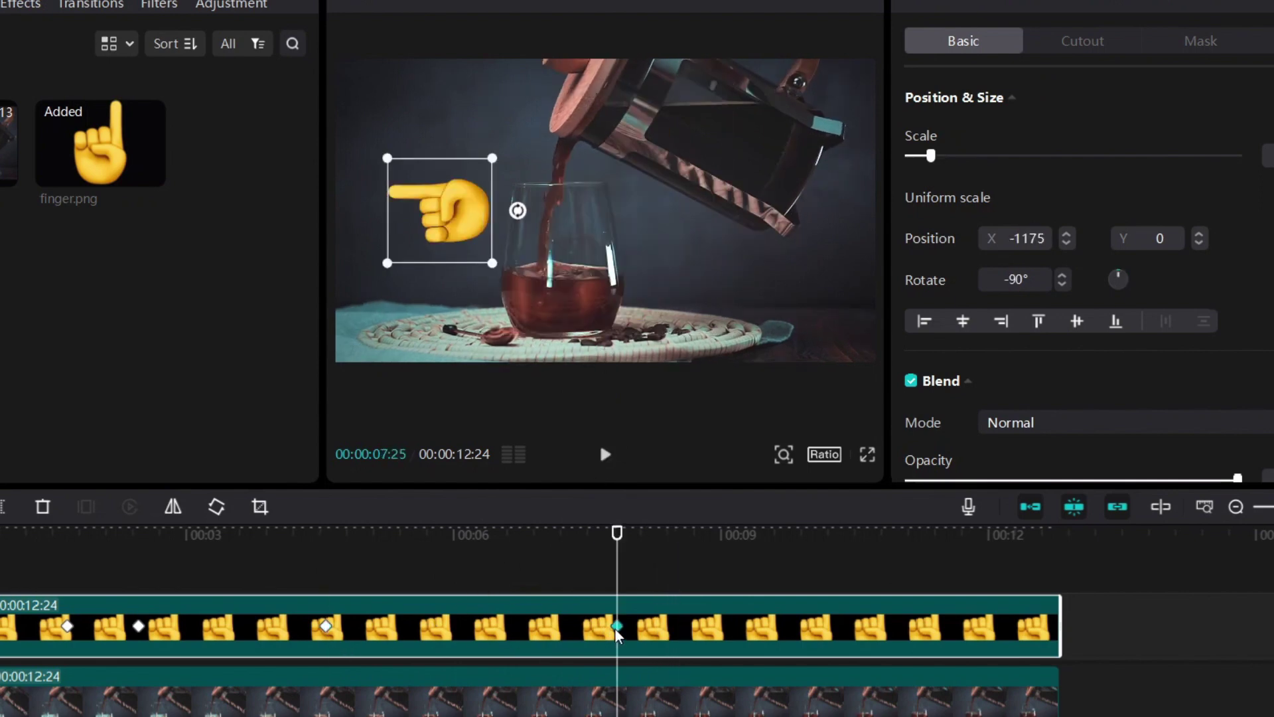
# Step: Drag the pointing keyframe back to just before 5:00 and play from 4:09
pyautogui.moveTo(615, 627); pyautogui.dragTo(413, 626)
pyautogui.click(327, 626)
pyautogui.click(395, 628)
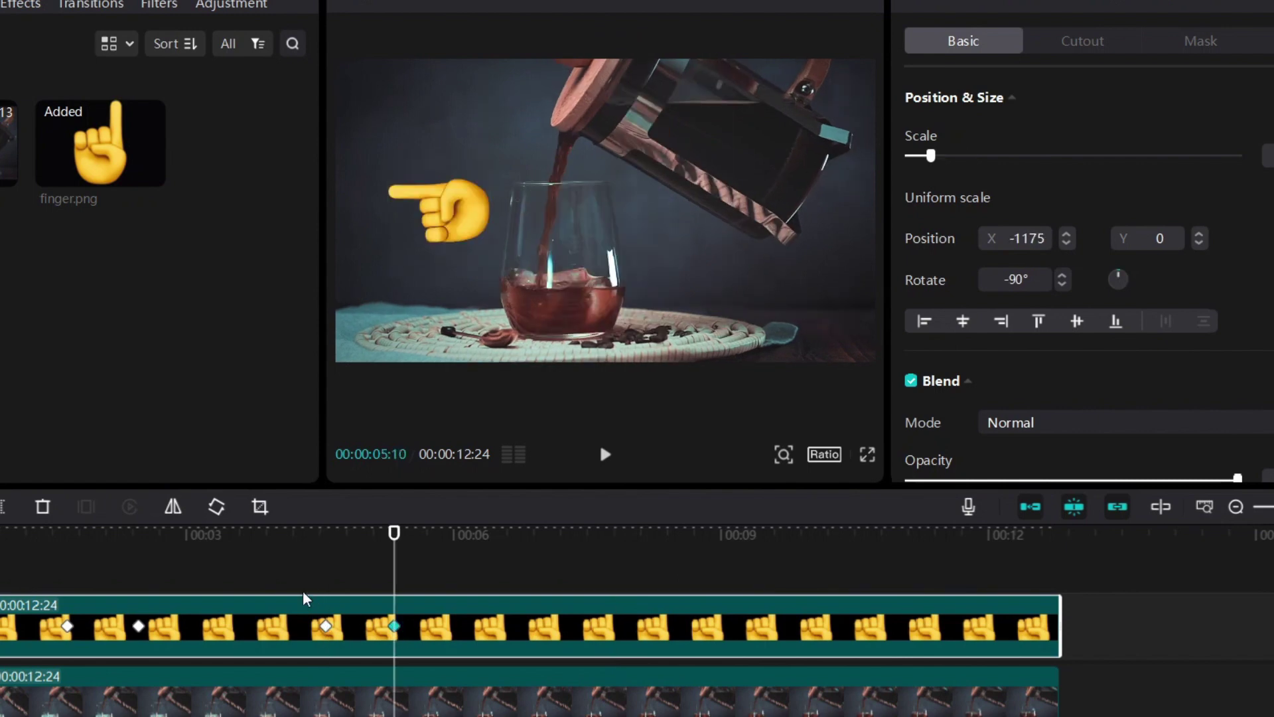
pyautogui.click(303, 591)
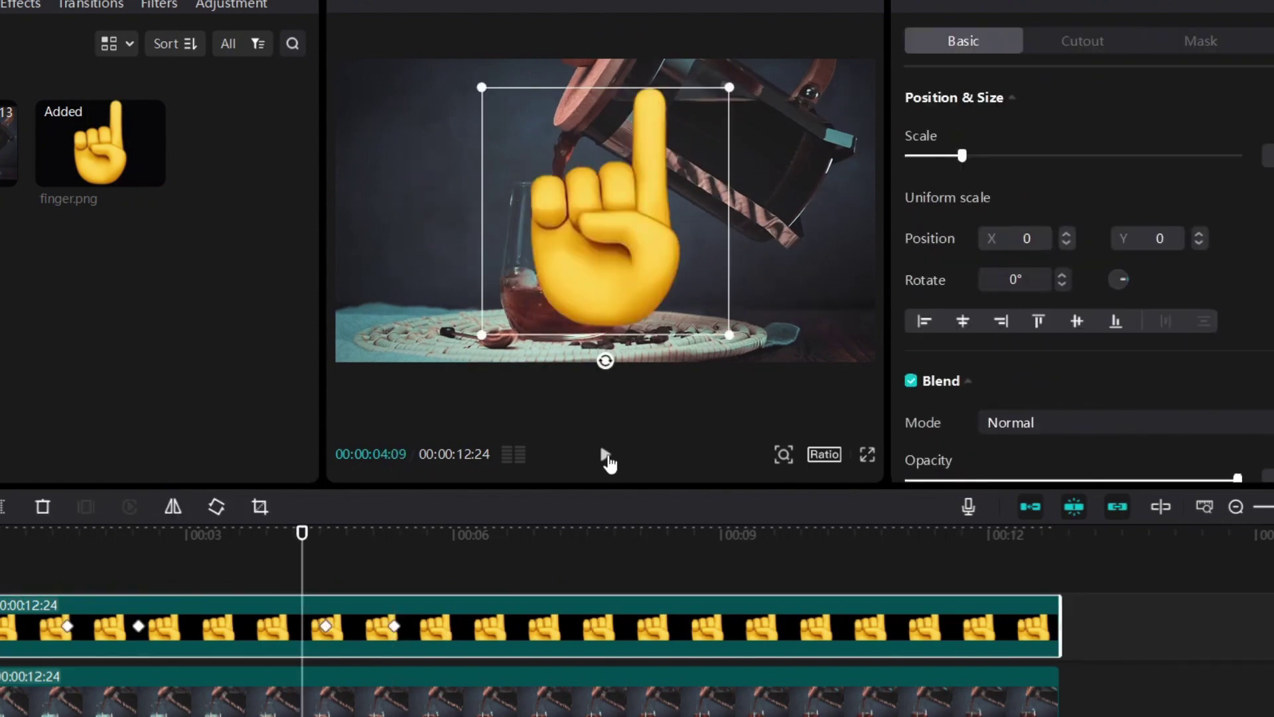
pyautogui.click(606, 458)
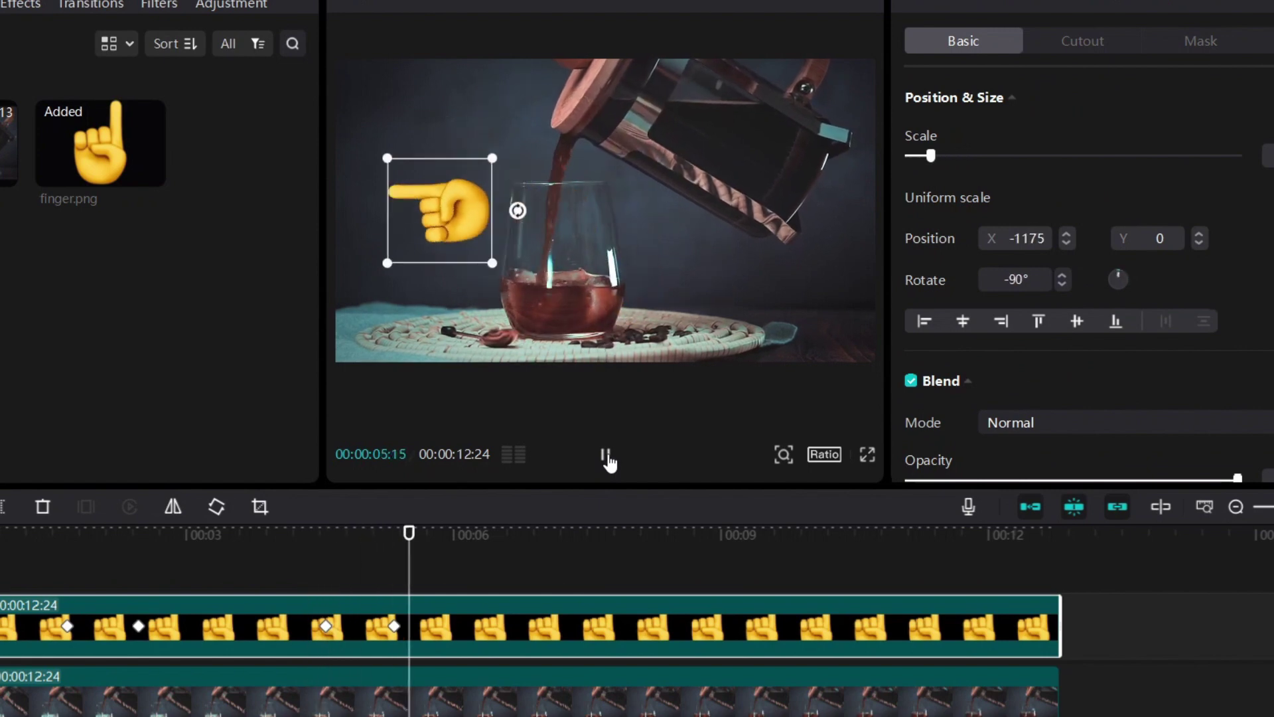
pyautogui.click(607, 458)
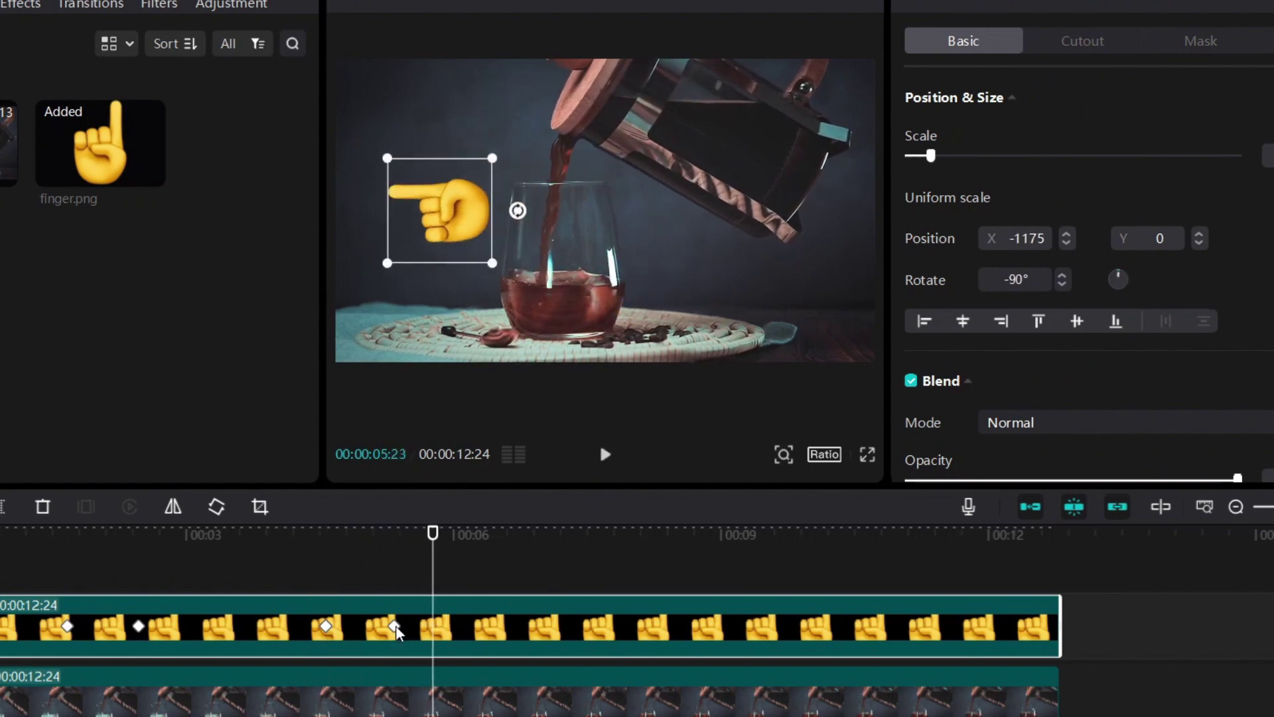
# Step: Replay the quicker turn from 4:12 and reselect the finger clip at its 5:00 keyframe
pyautogui.click(395, 627)
pyautogui.click(310, 587)
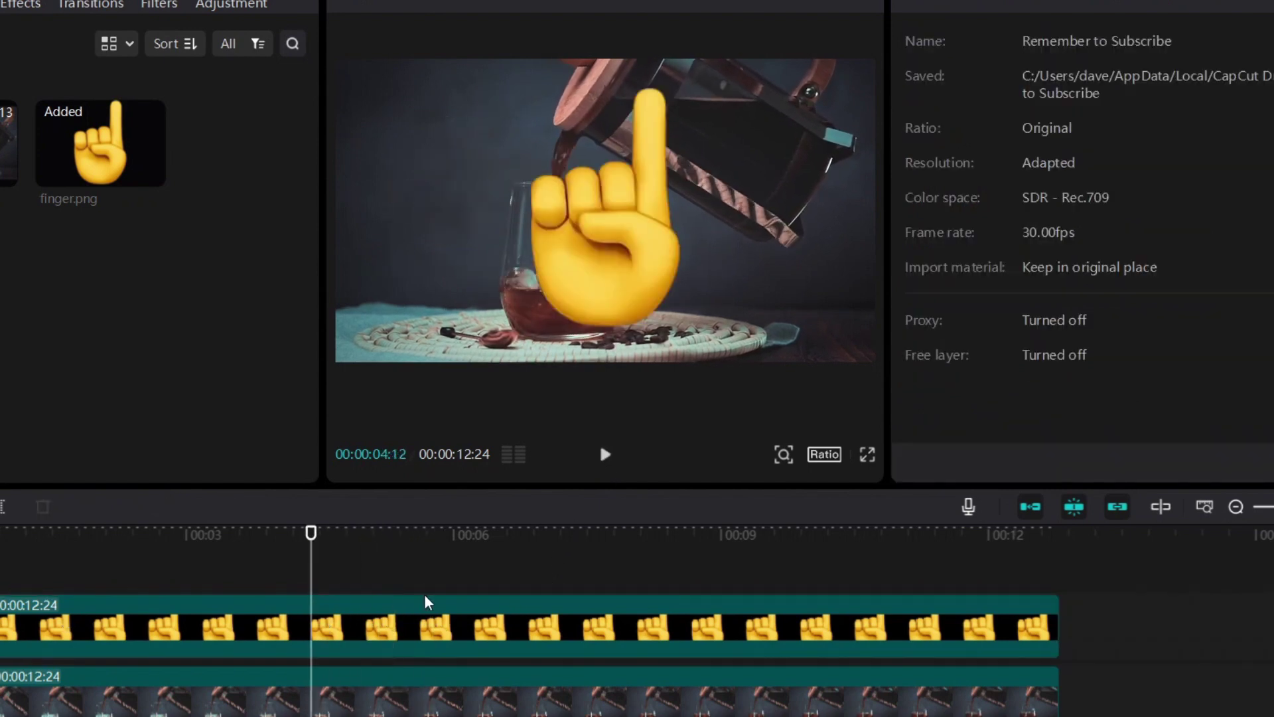
pyautogui.click(604, 454)
pyautogui.click(605, 454)
pyautogui.click(491, 622)
pyautogui.click(364, 626)
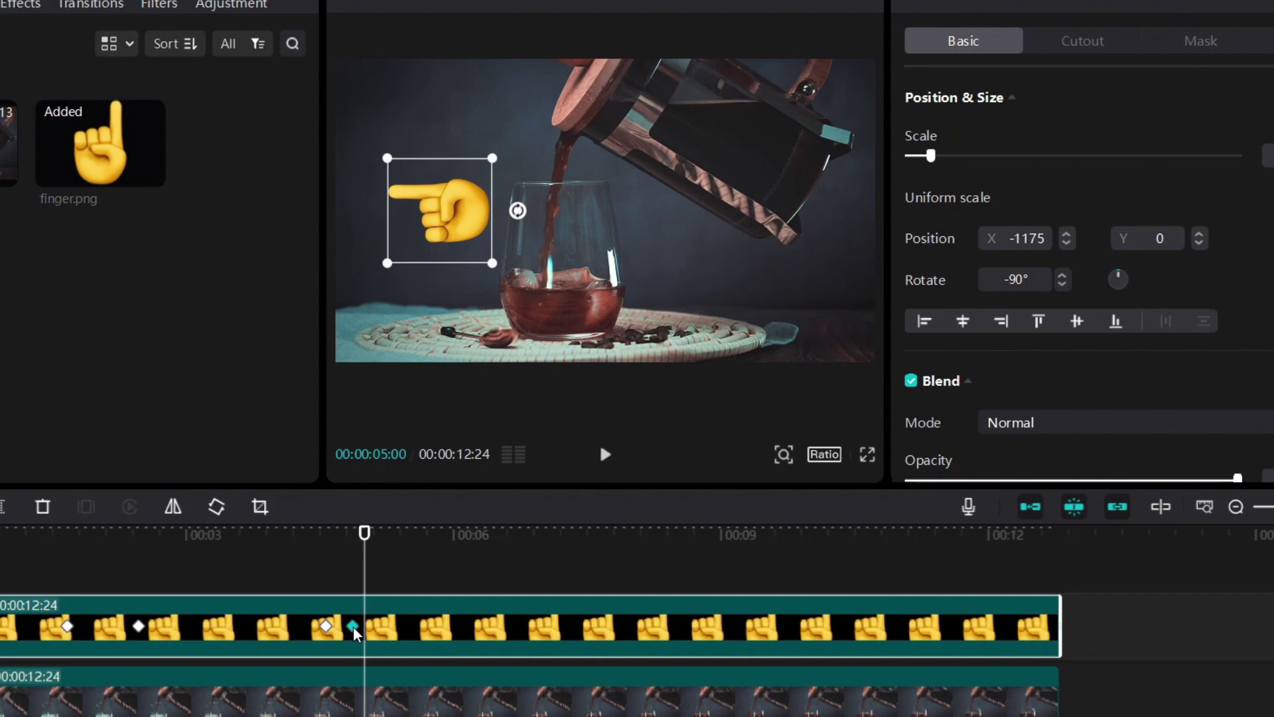
# Step: Push the pointing keyframe out to about 8:08 and play back from 4:10
pyautogui.moveTo(353, 627); pyautogui.dragTo(348, 628)
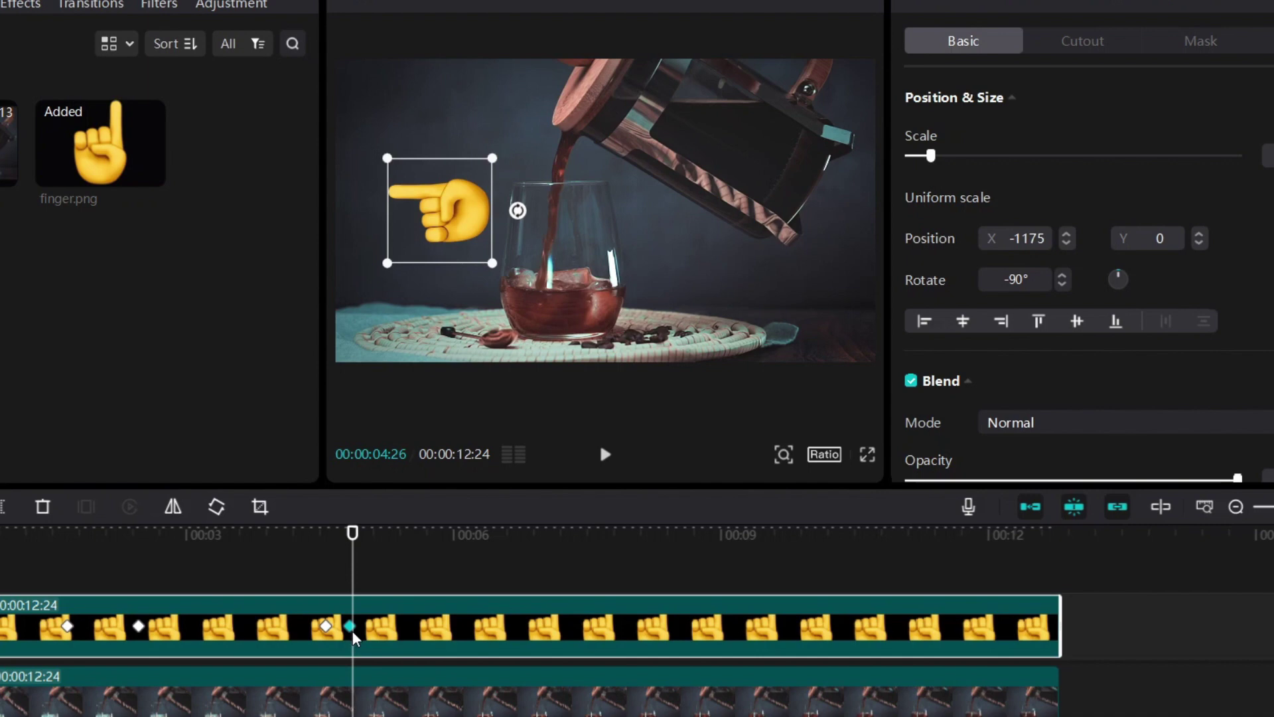
pyautogui.moveTo(349, 630); pyautogui.dragTo(655, 632)
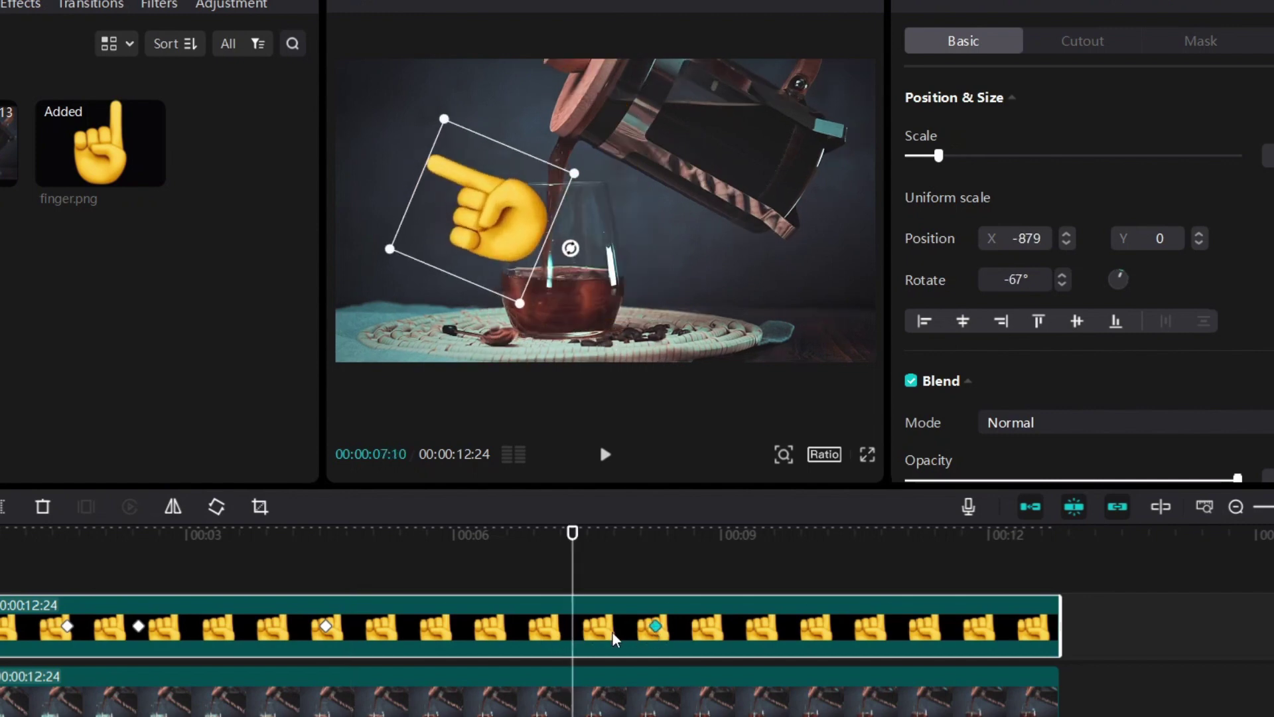
pyautogui.moveTo(655, 626); pyautogui.dragTo(682, 633)
pyautogui.click(307, 587)
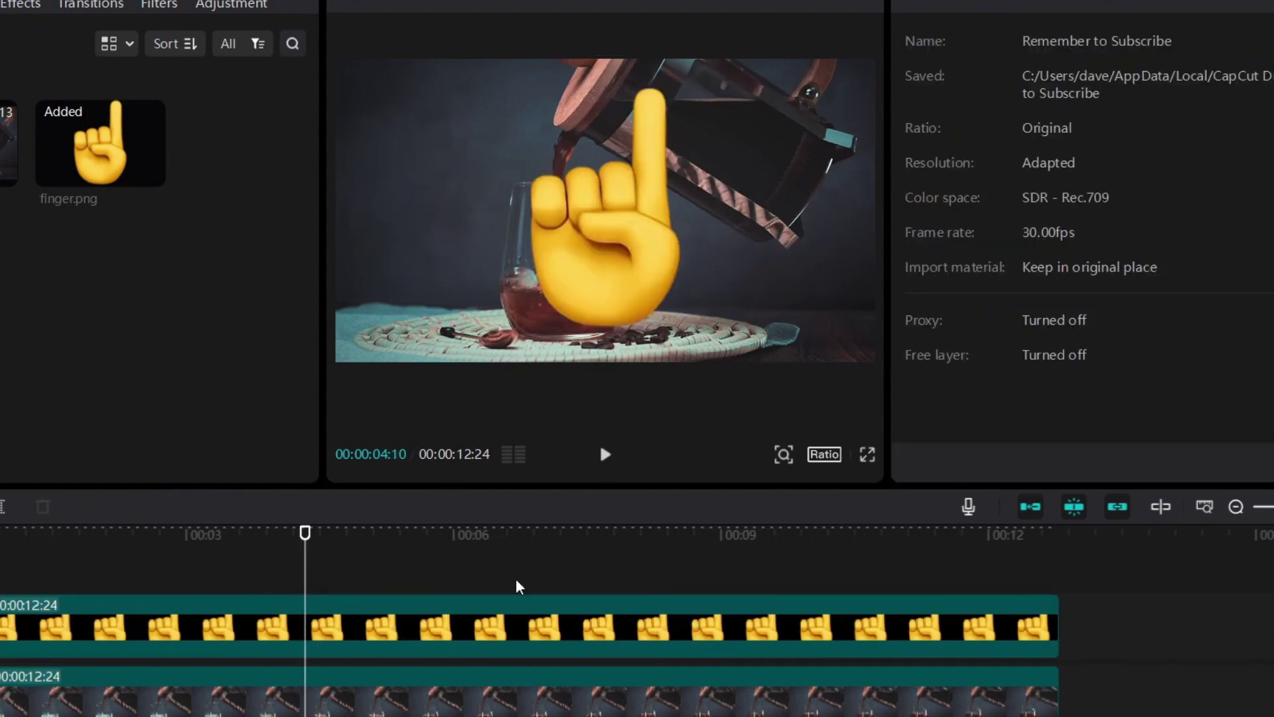
pyautogui.click(605, 454)
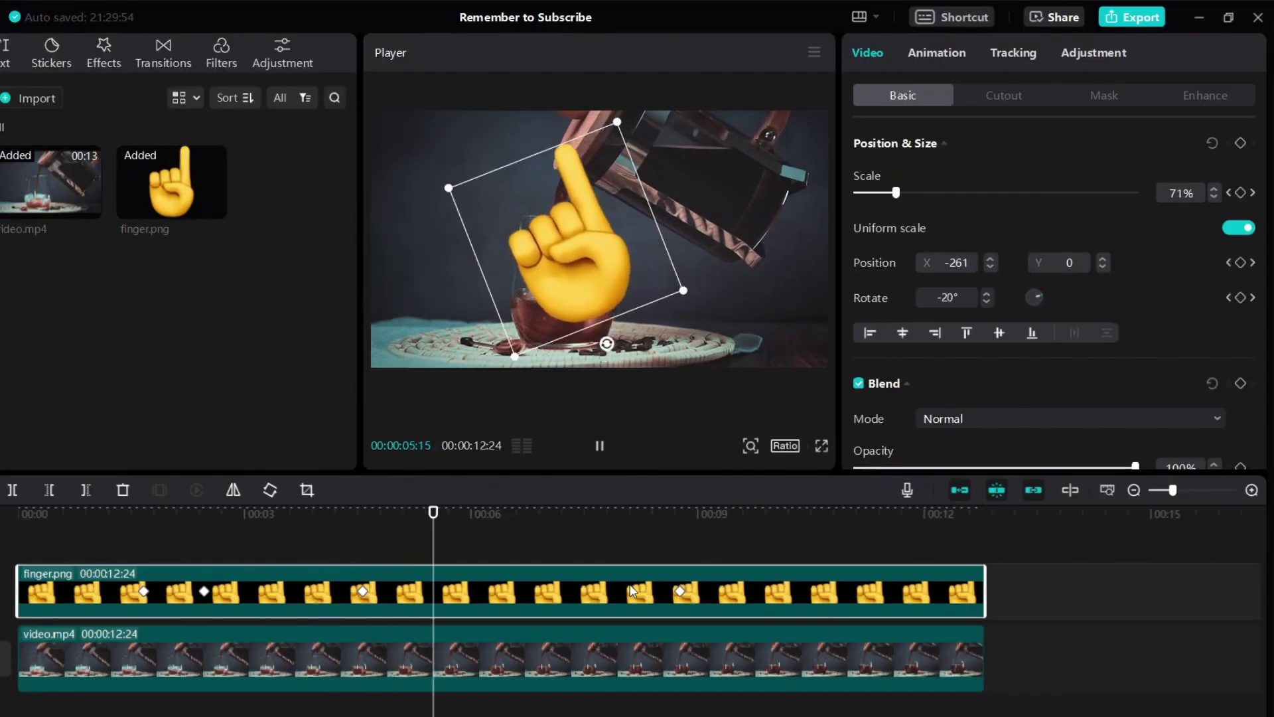